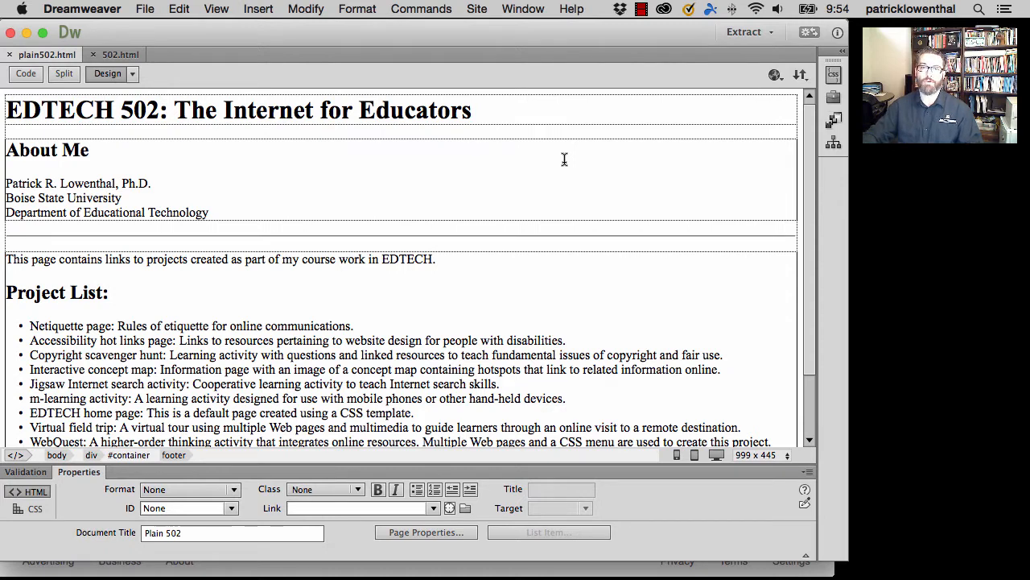
# - Start a new site definition and name the site edtechexample
pyautogui.click(478, 9)
pyautogui.click(488, 30)
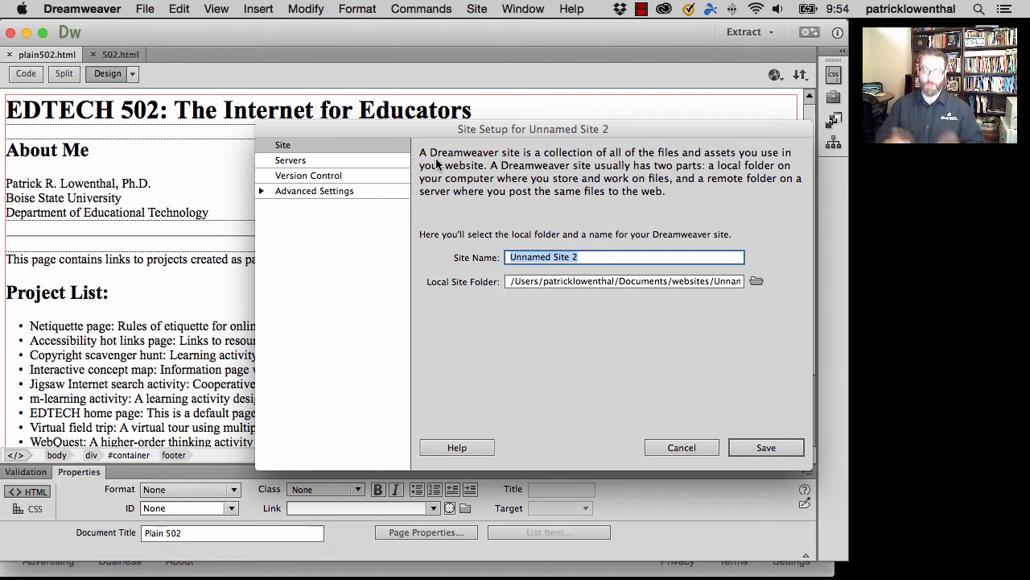
pyautogui.write('edte')
pyautogui.press('BackSpace')
pyautogui.write('techexample')
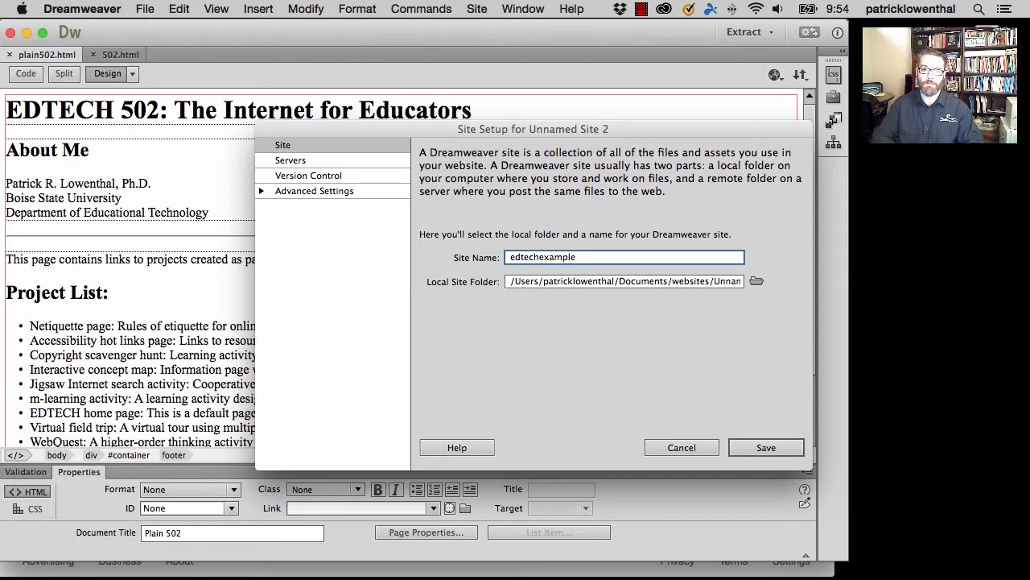
# - Browse for the local site folder and create a folder named edtechexample inside websites
pyautogui.click(757, 284)
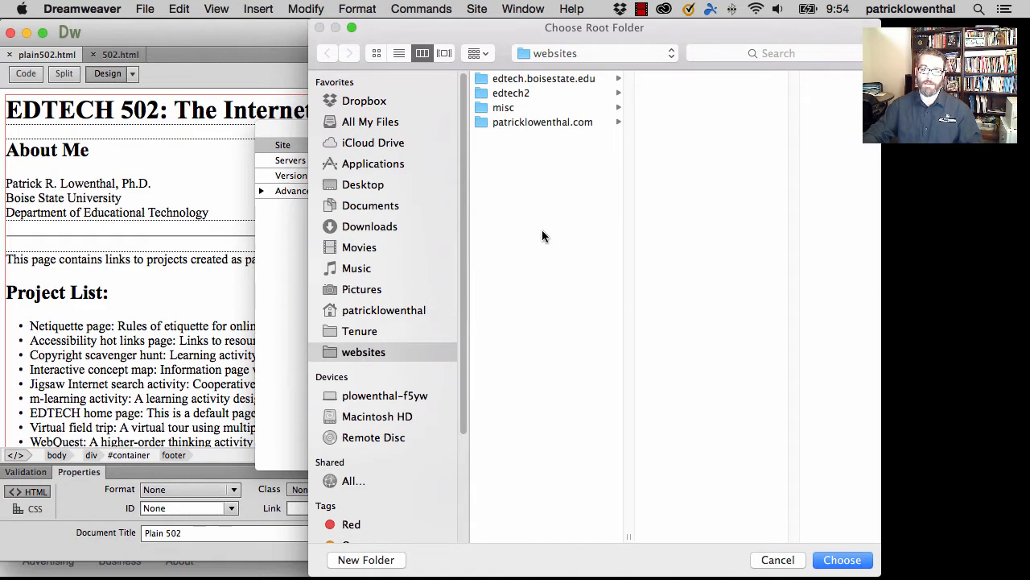
pyautogui.click(387, 560)
pyautogui.write('e')
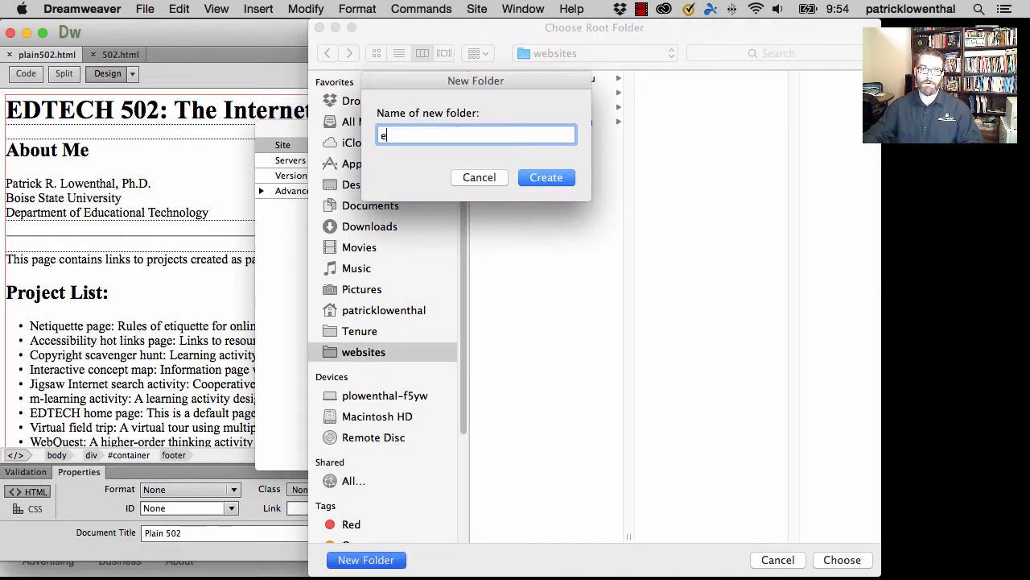
pyautogui.write('dtechexample')
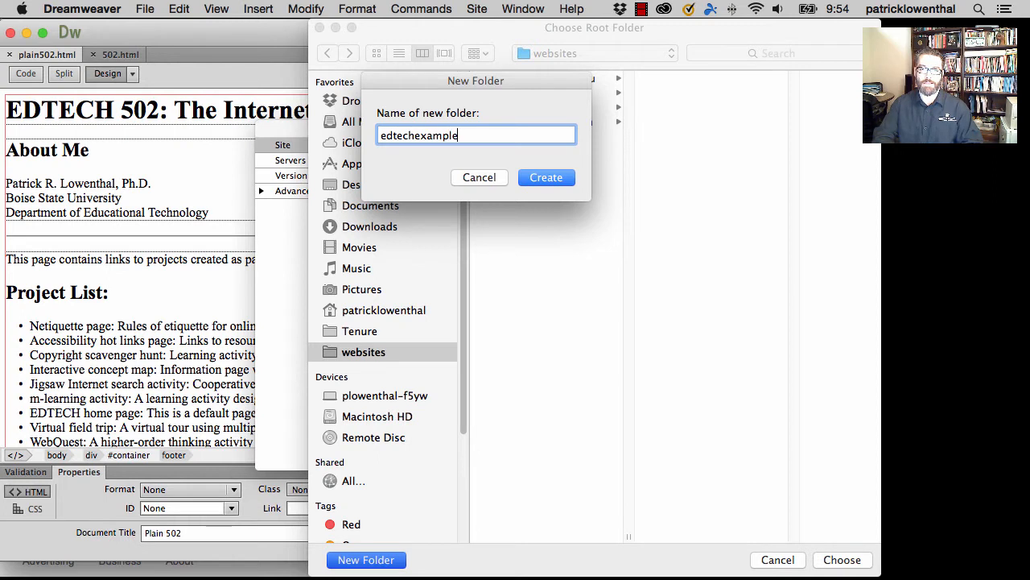
pyautogui.press('Return')
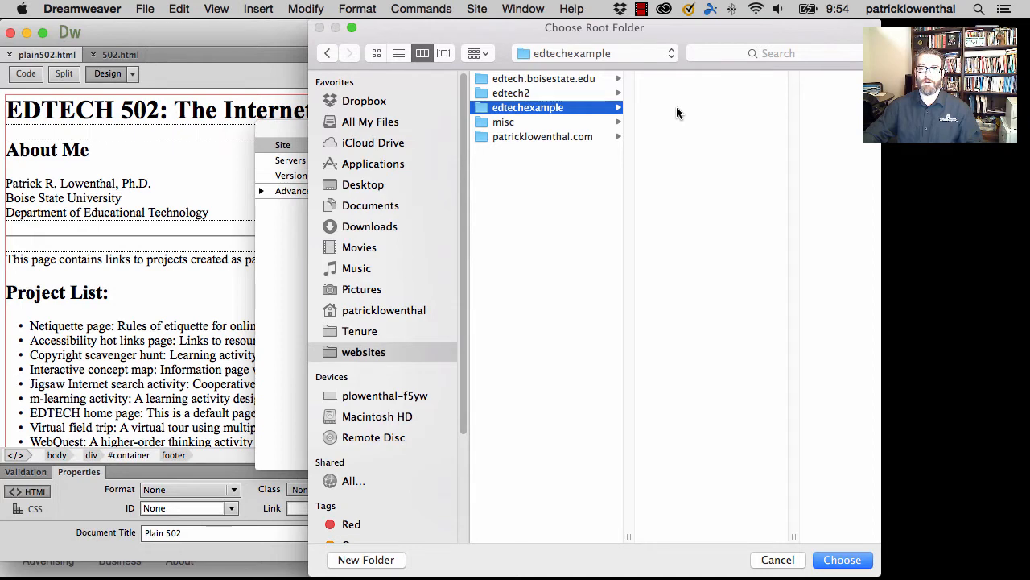
# - Create two subfolders named images and styles inside the edtechexample folder
pyautogui.click(366, 560)
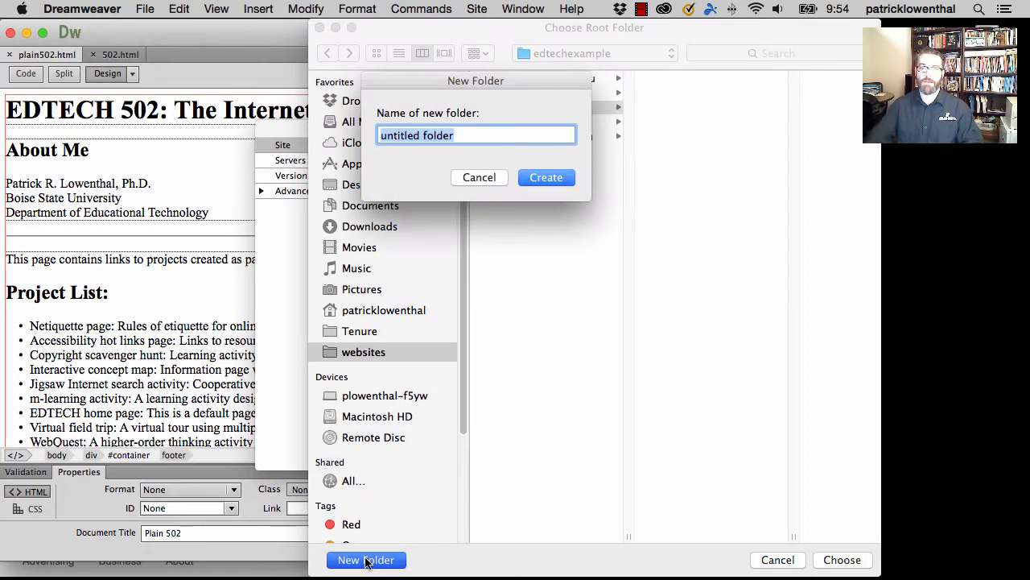
pyautogui.write('images')
pyautogui.press('Return')
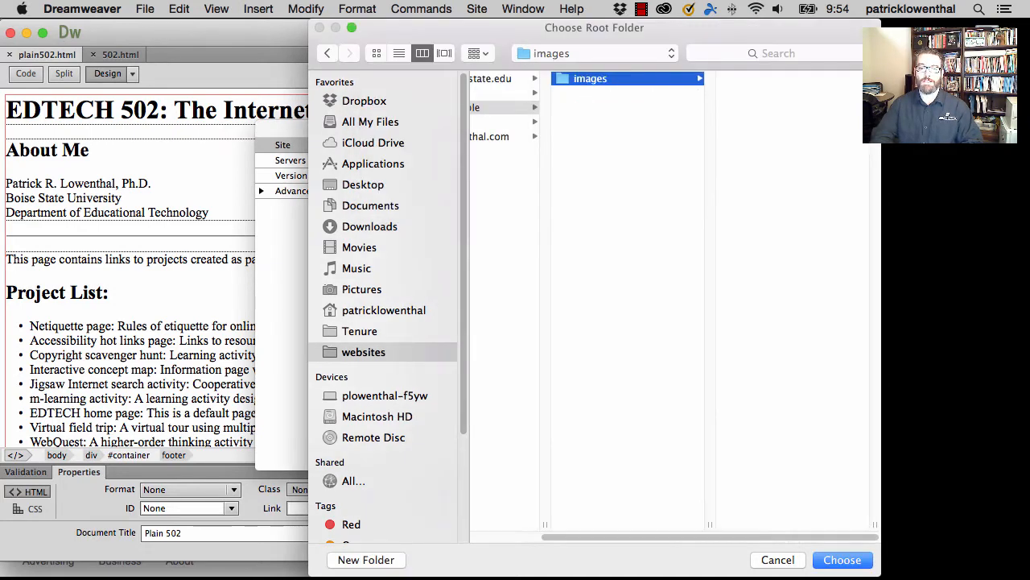
pyautogui.click(328, 53)
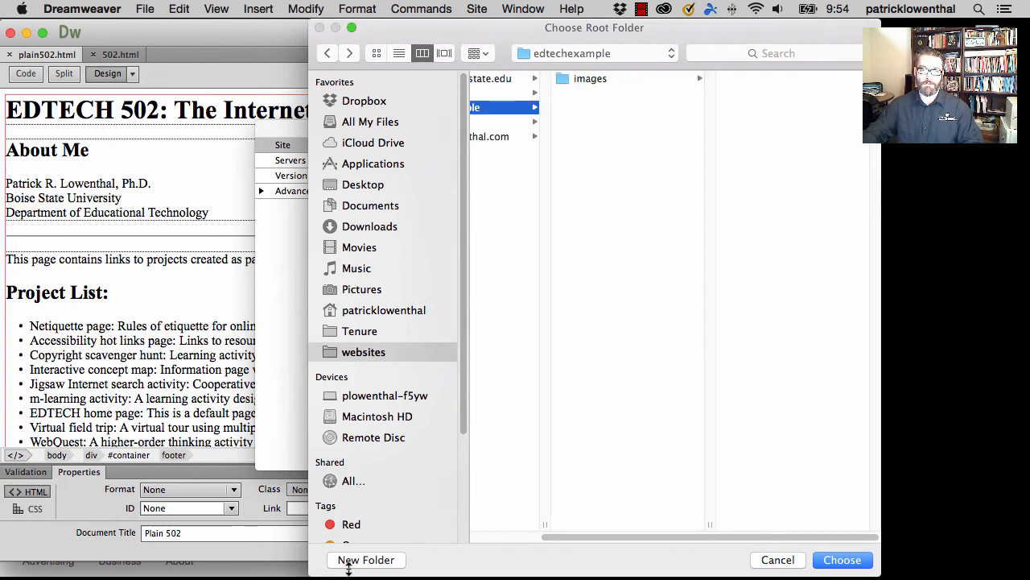
pyautogui.click(359, 562)
pyautogui.write('st')
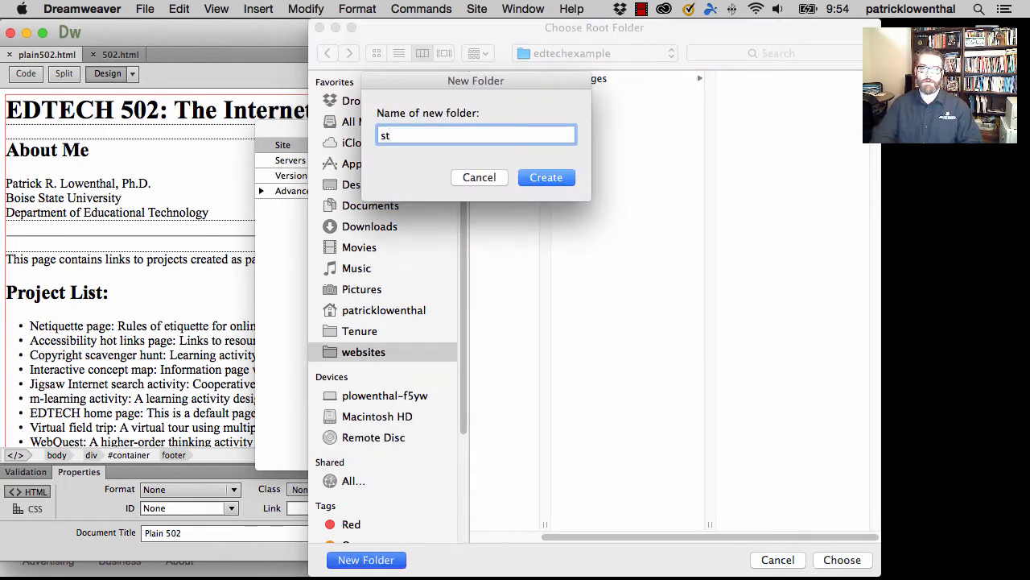
pyautogui.write('yles')
pyautogui.press('Return')
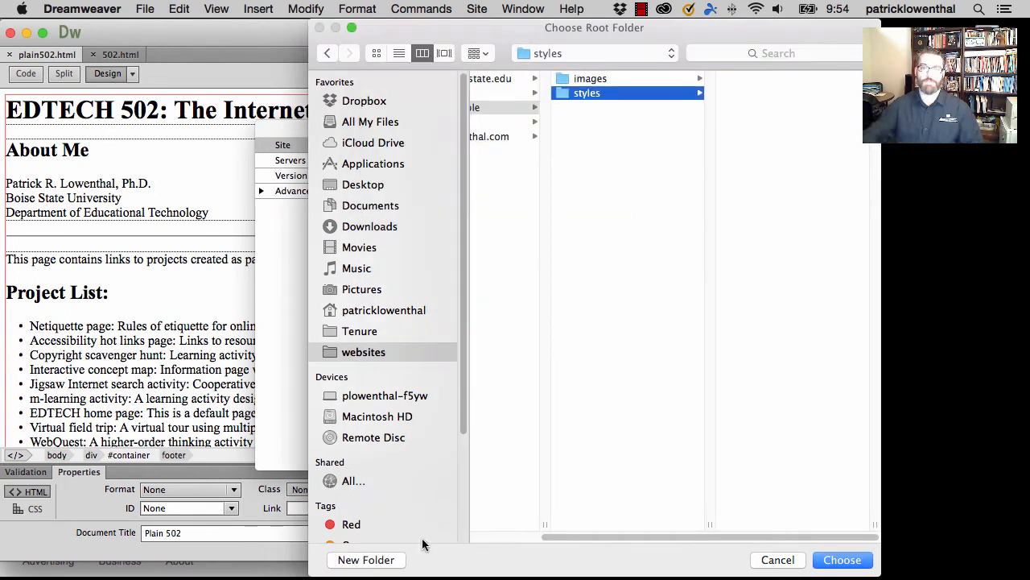
# - Set the edtechexample folder as the local site folder and check its path
pyautogui.click(506, 109)
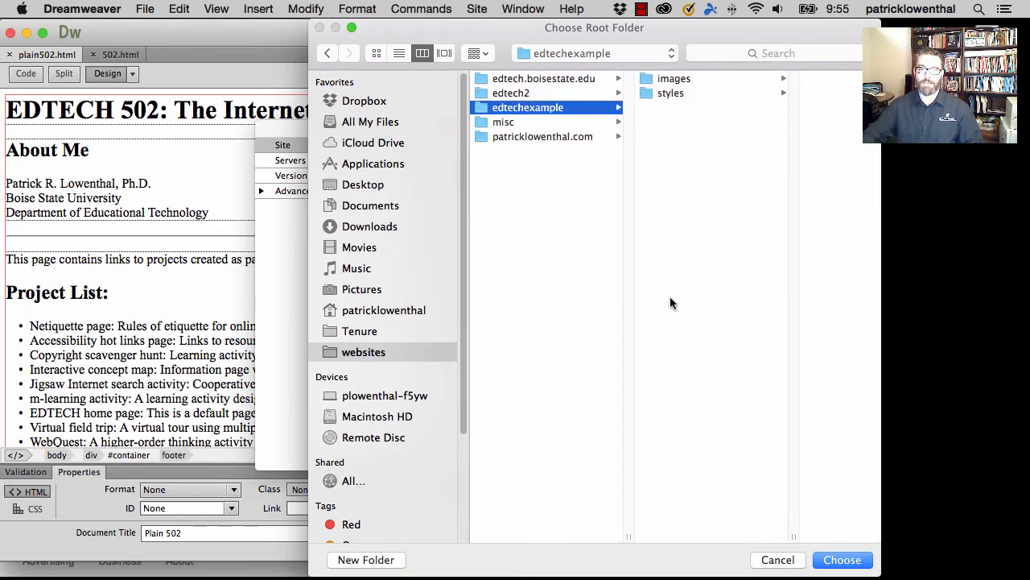
pyautogui.click(842, 559)
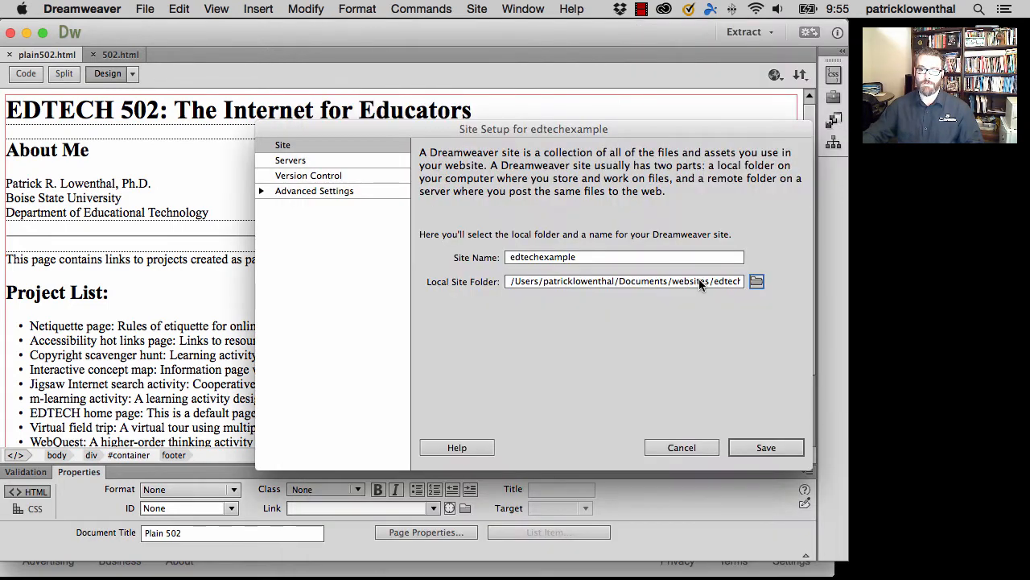
pyautogui.moveTo(700, 281); pyautogui.dragTo(744, 282)
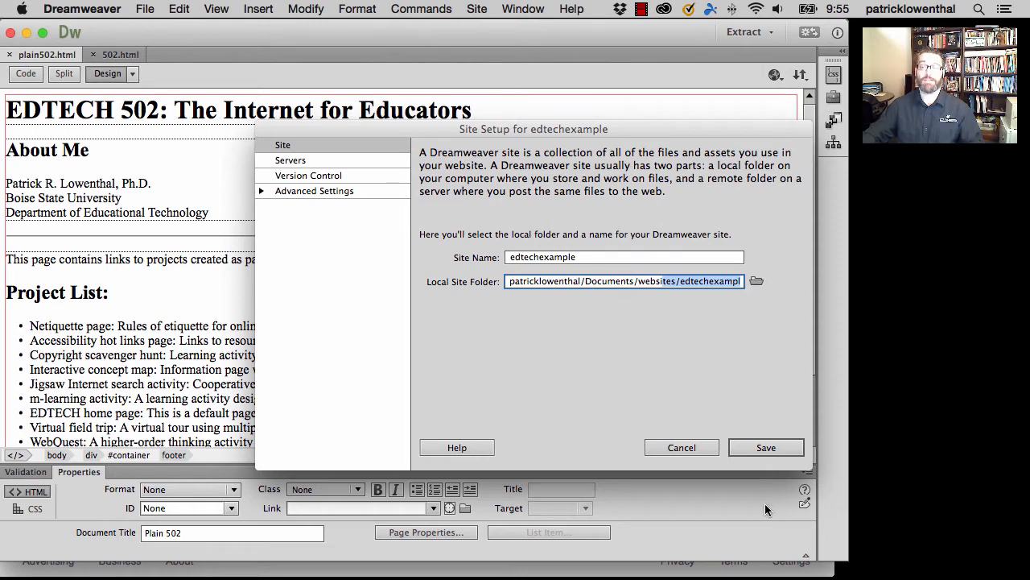
pyautogui.click(472, 259)
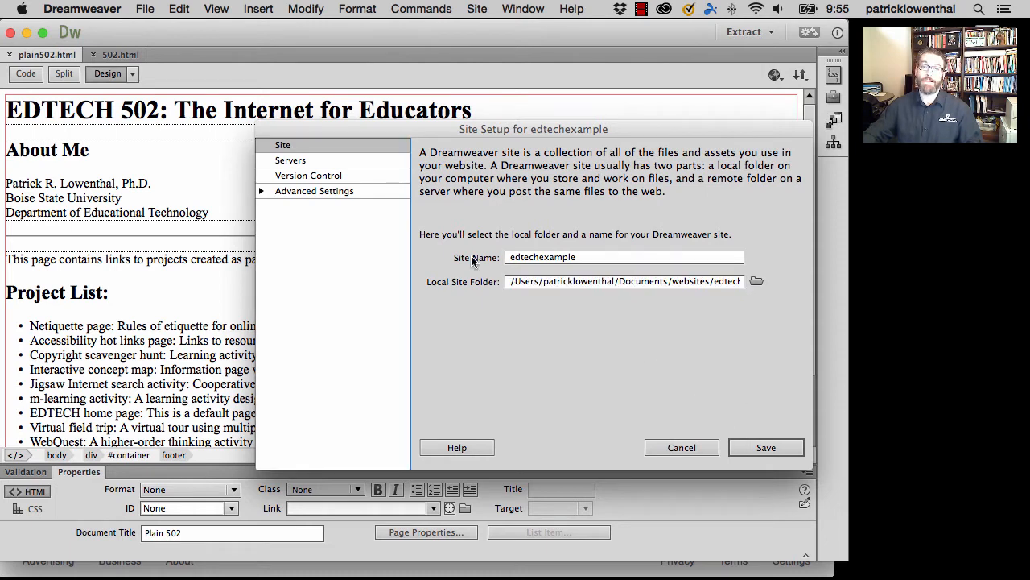
# - Add a new server to the site and name it "edtech example"
pyautogui.click(300, 166)
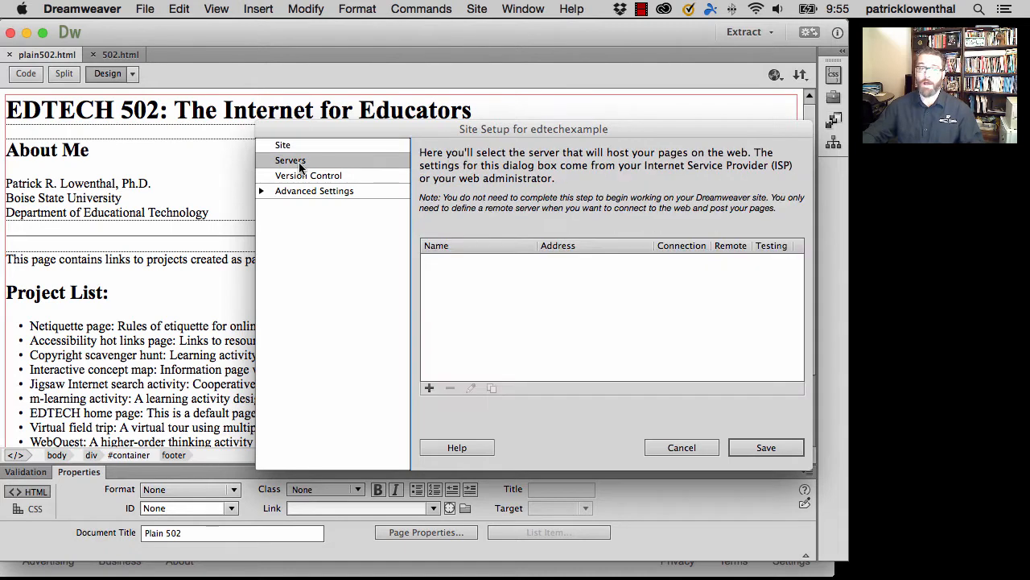
pyautogui.click(293, 146)
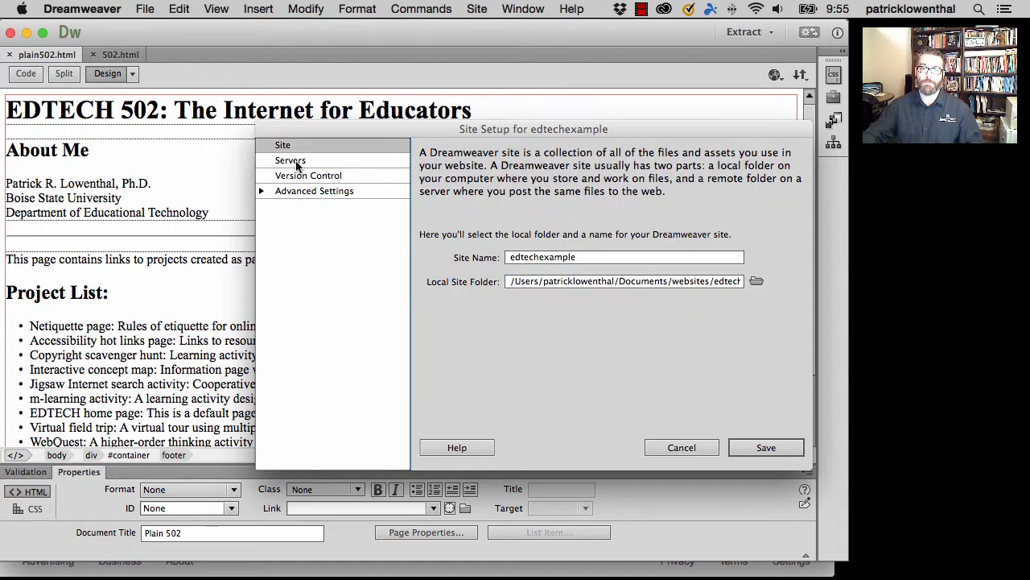
pyautogui.click(296, 161)
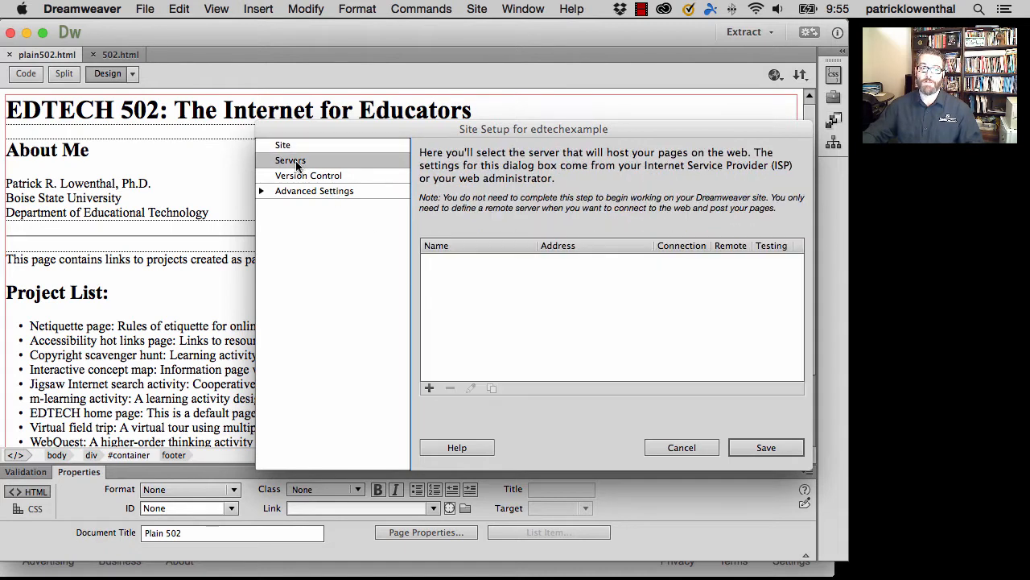
pyautogui.click(430, 387)
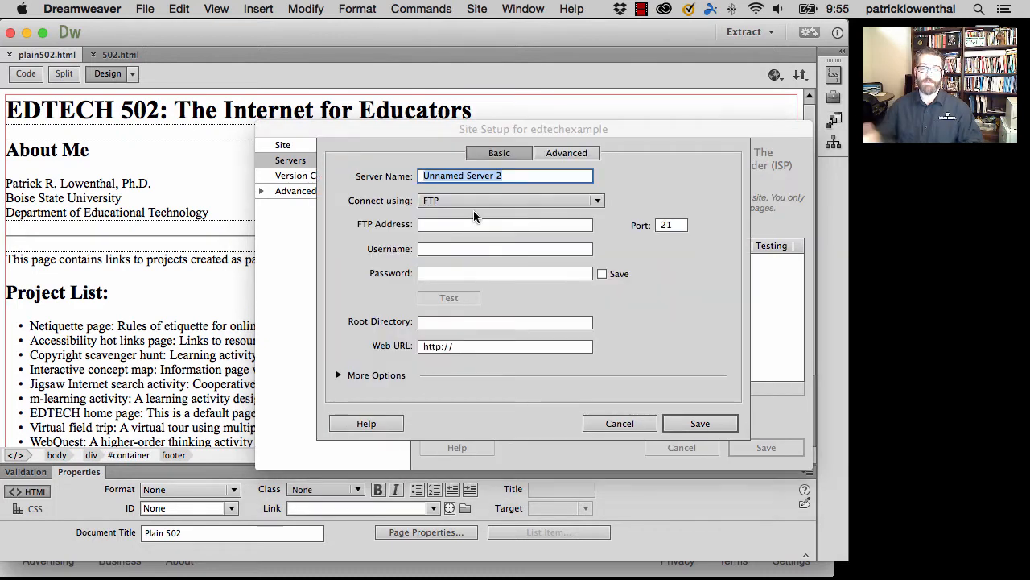
pyautogui.write('edtech')
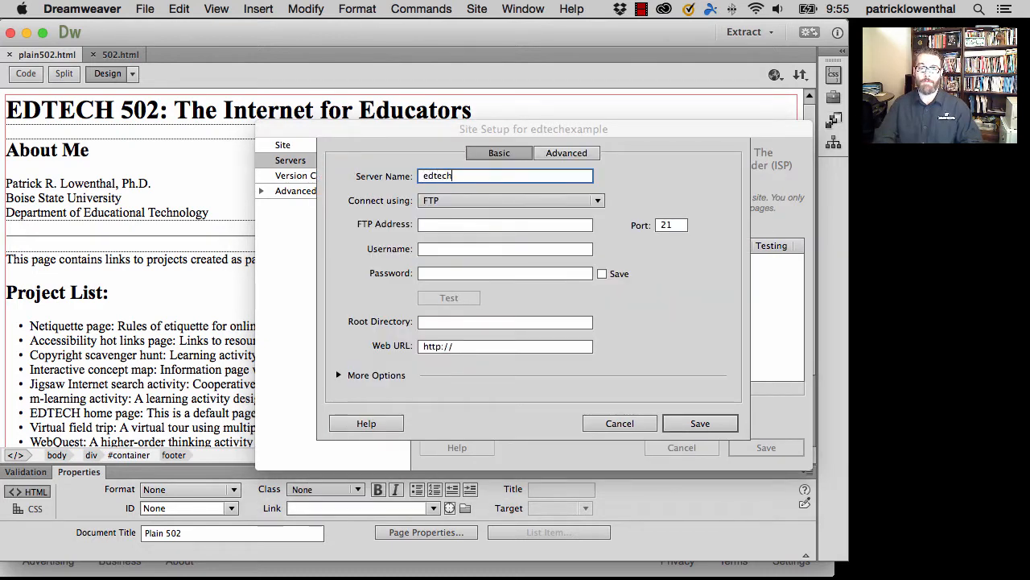
pyautogui.write(' example')
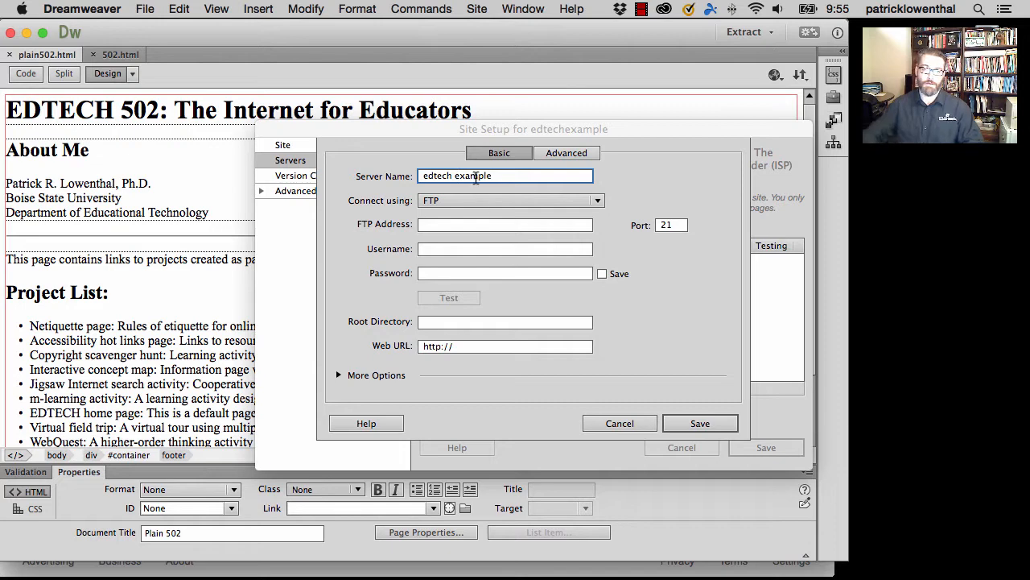
# - Set the connection to FTP over SSL/TLS (explicit encryption) with the FTP address edtech2.boisestate.edu
pyautogui.click(458, 202)
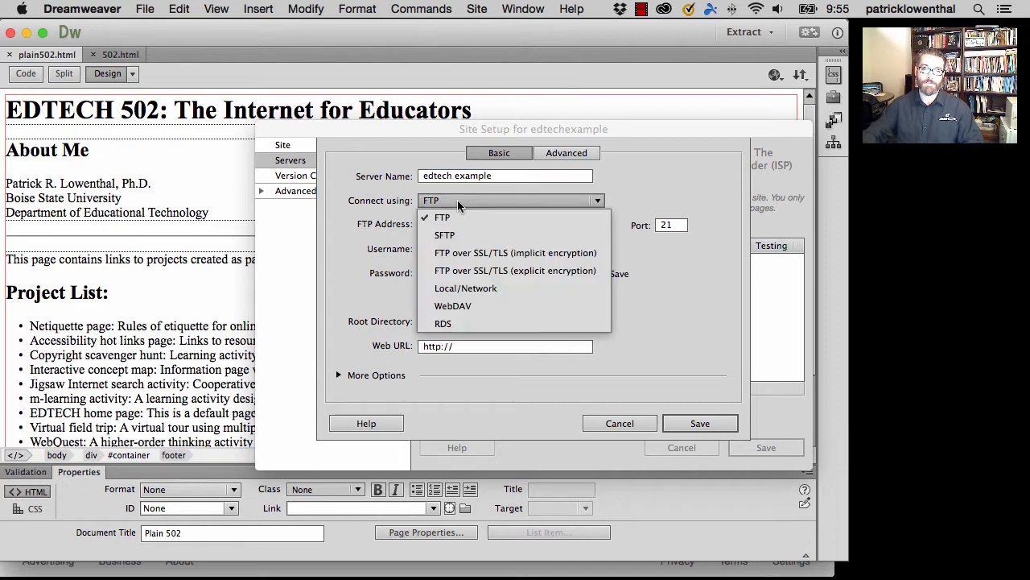
pyautogui.click(483, 273)
pyautogui.click(467, 225)
pyautogui.write('edte')
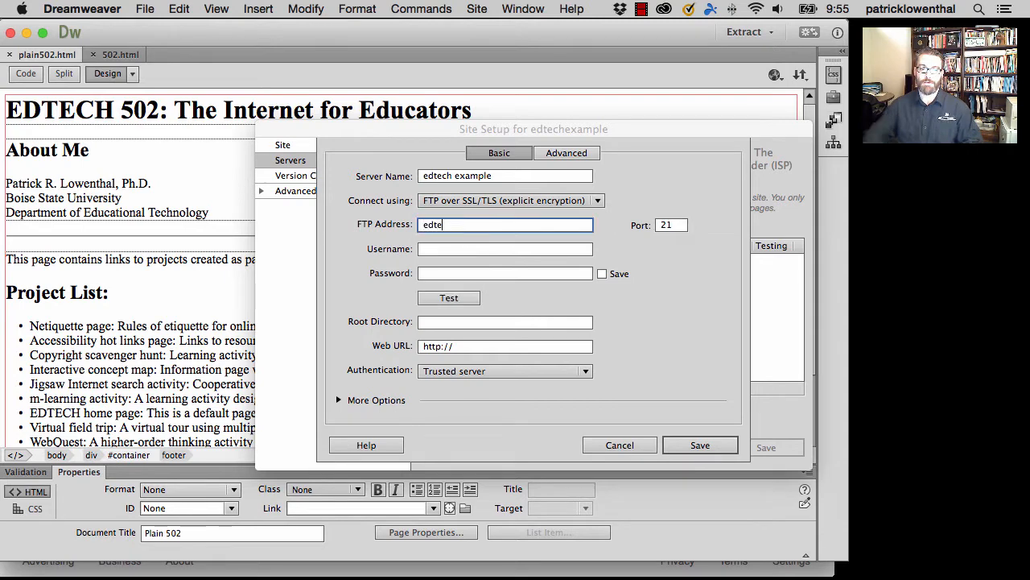
pyautogui.write('ch2.')
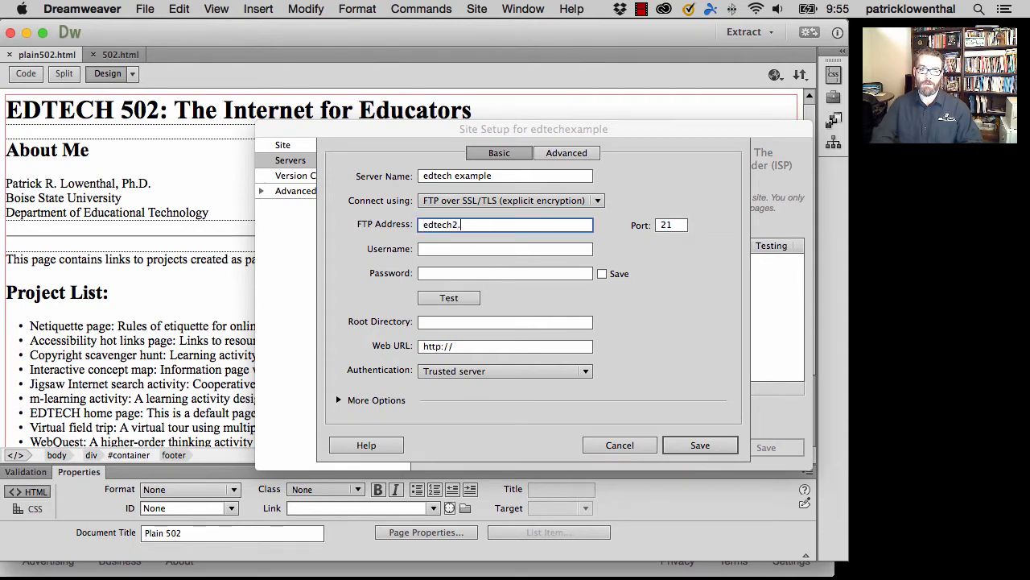
pyautogui.write('boisestate.edu')
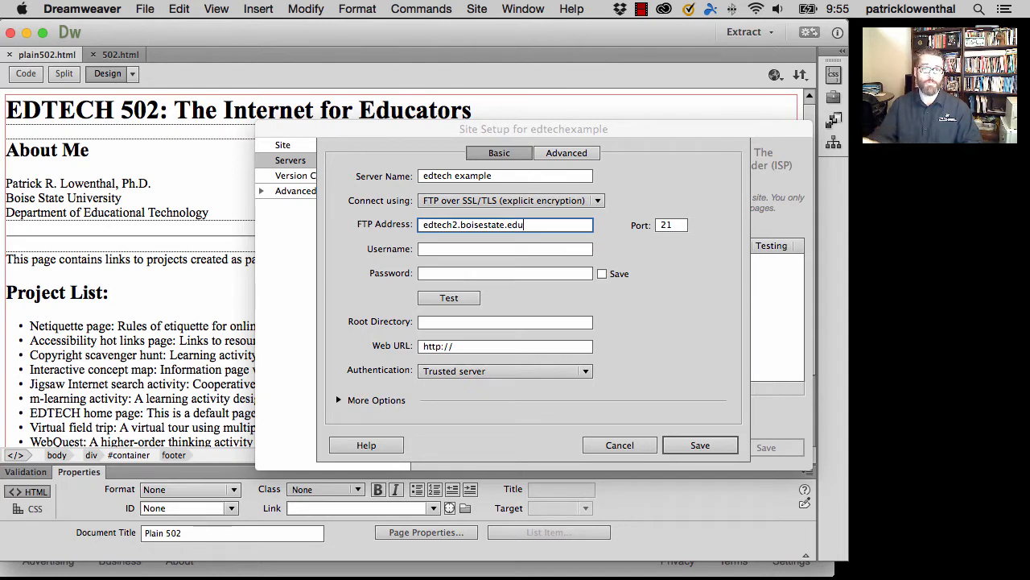
# - Enter the account username and password for the server and test the connection
pyautogui.press('Tab')
pyautogui.press('Tab')
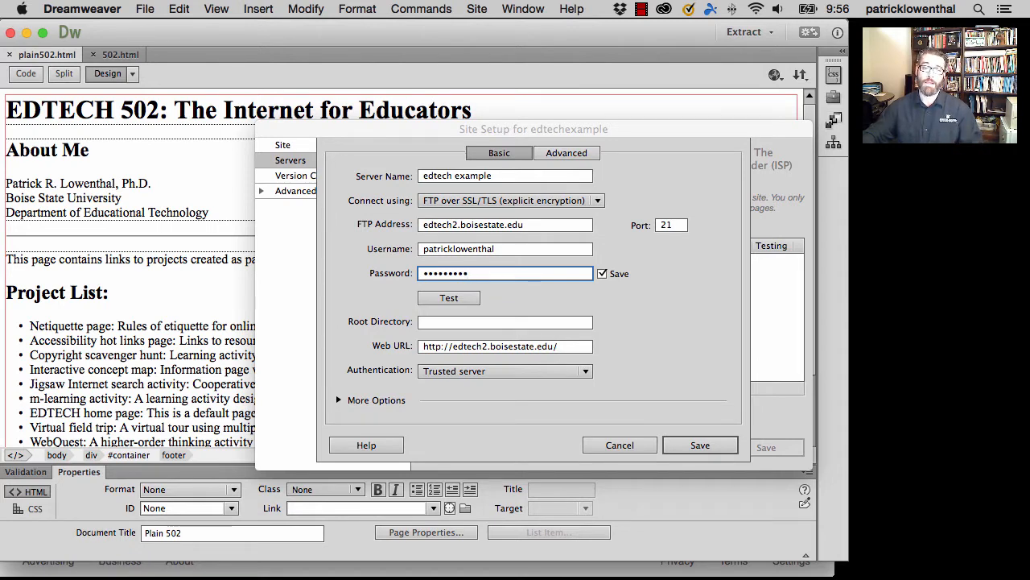
pyautogui.click(449, 298)
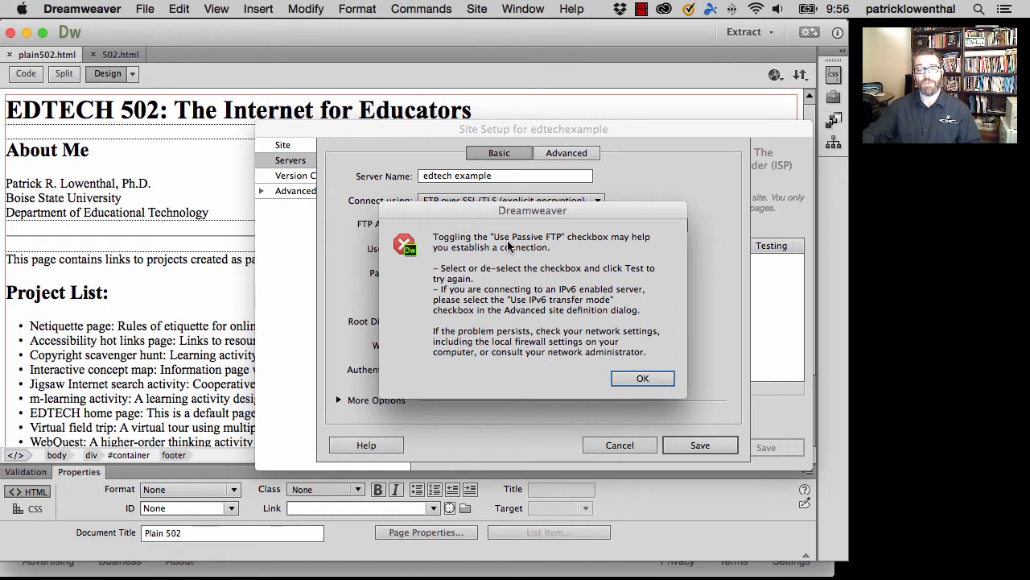
pyautogui.click(641, 380)
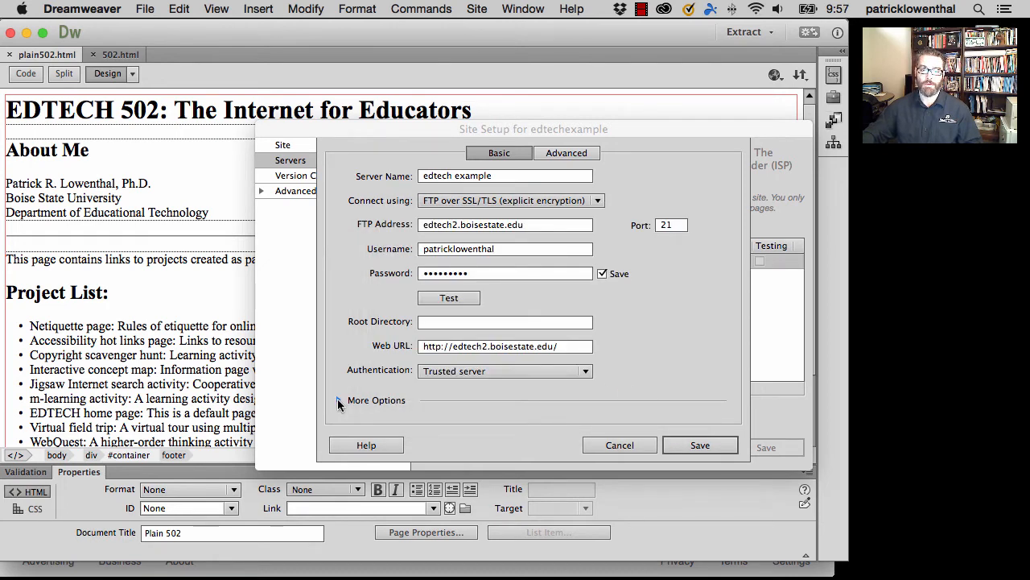
# - Turn off Use Passive FTP for the server and test the connection again
pyautogui.click(338, 400)
pyautogui.click(363, 422)
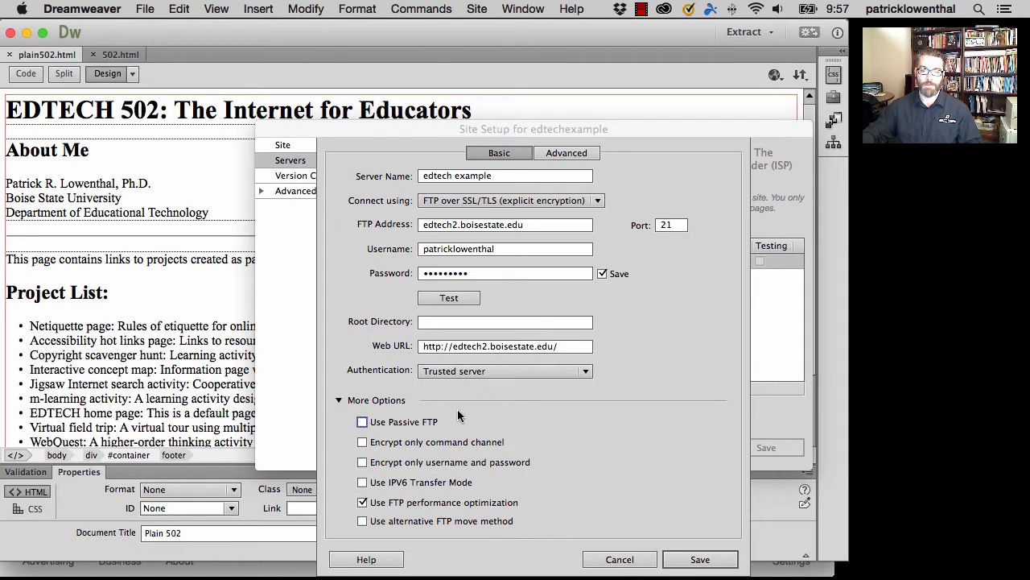
pyautogui.click(455, 296)
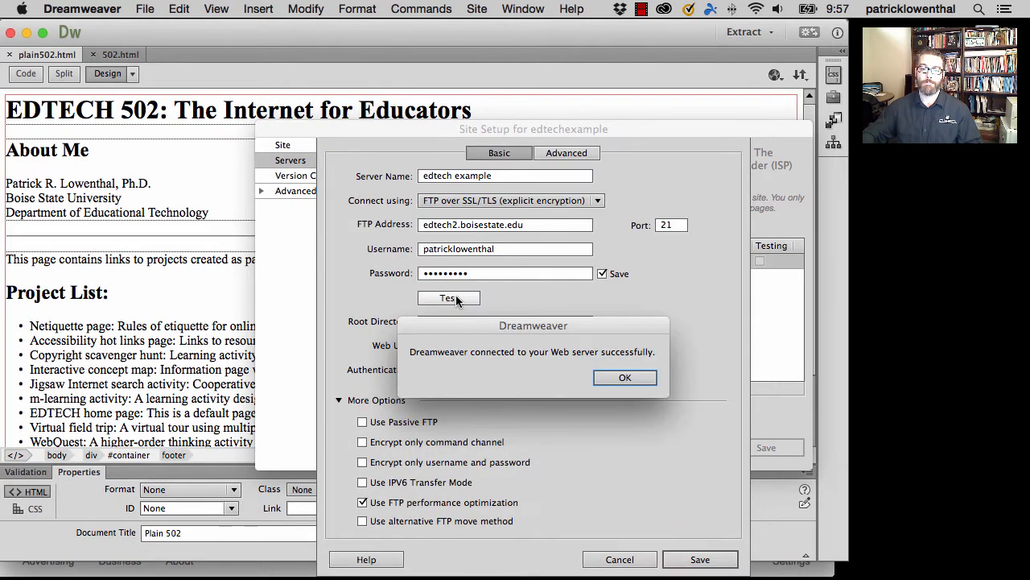
pyautogui.click(625, 378)
# - Save the server settings and the edtechexample site setup
pyautogui.click(692, 559)
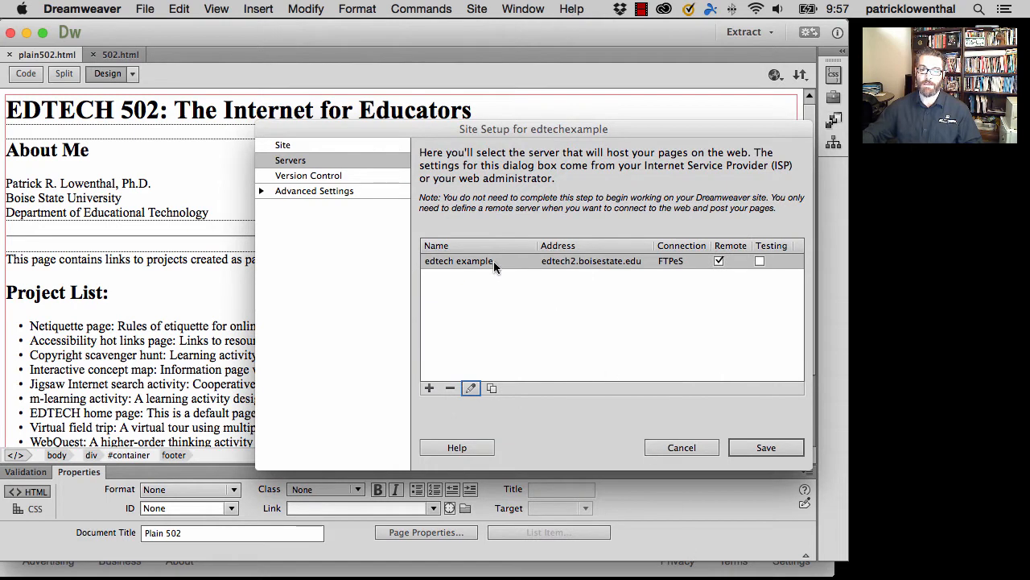
pyautogui.click(763, 447)
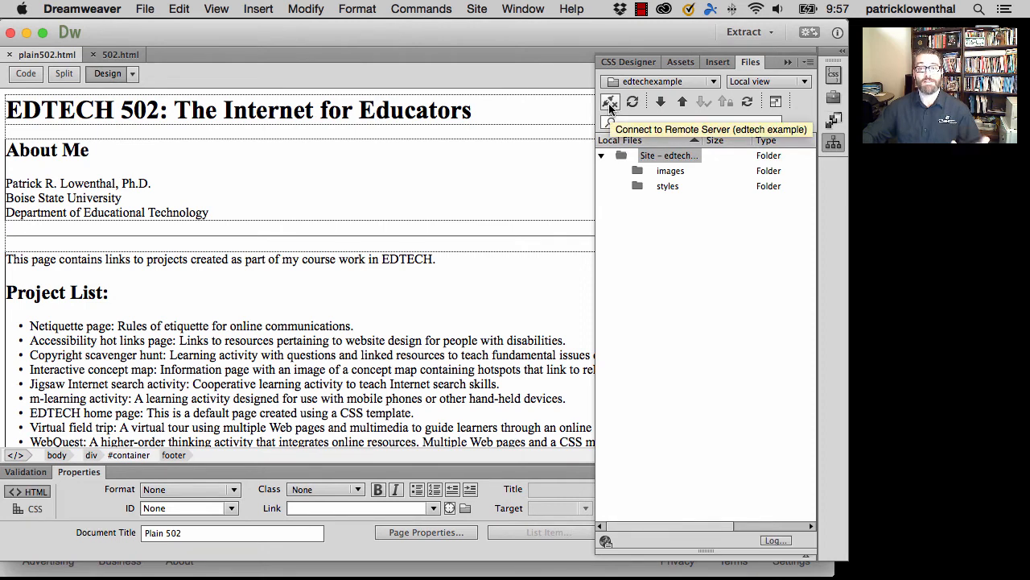
# - Check access to the edtech example remote server by connecting to it and disconnecting again
pyautogui.click(610, 103)
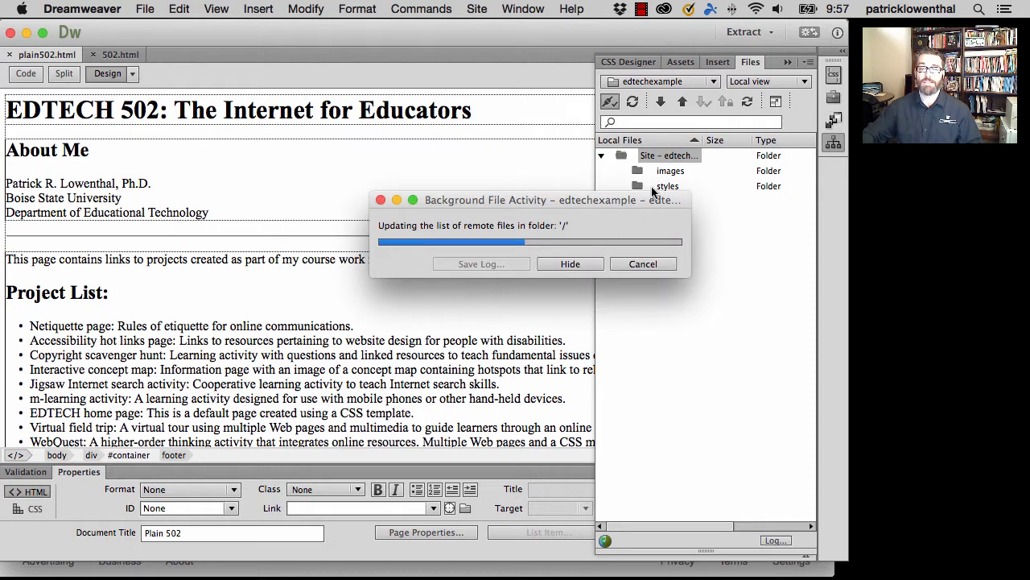
pyautogui.click(612, 103)
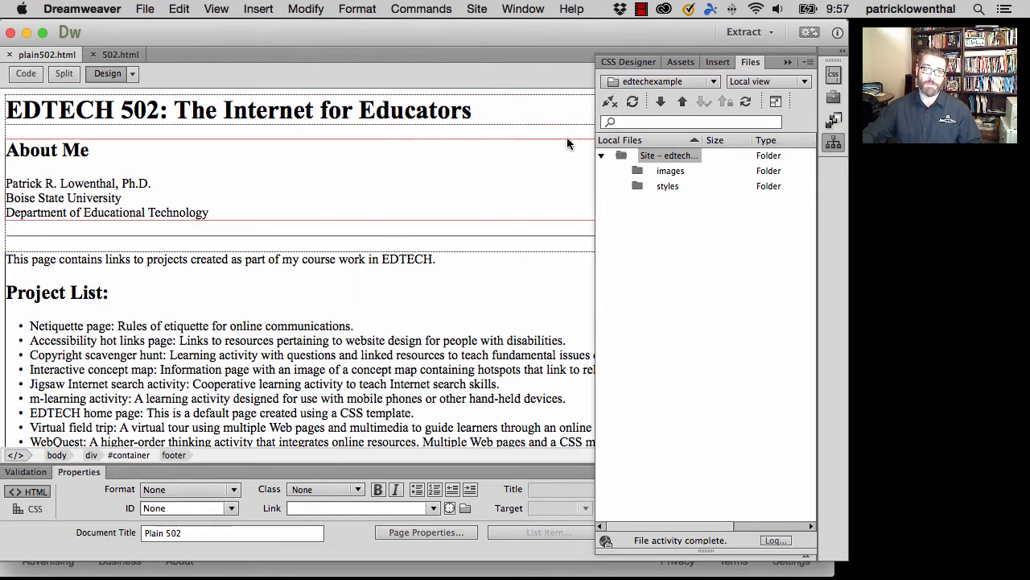
# - Delete the edtechexample site from the list of managed sites
pyautogui.click(481, 10)
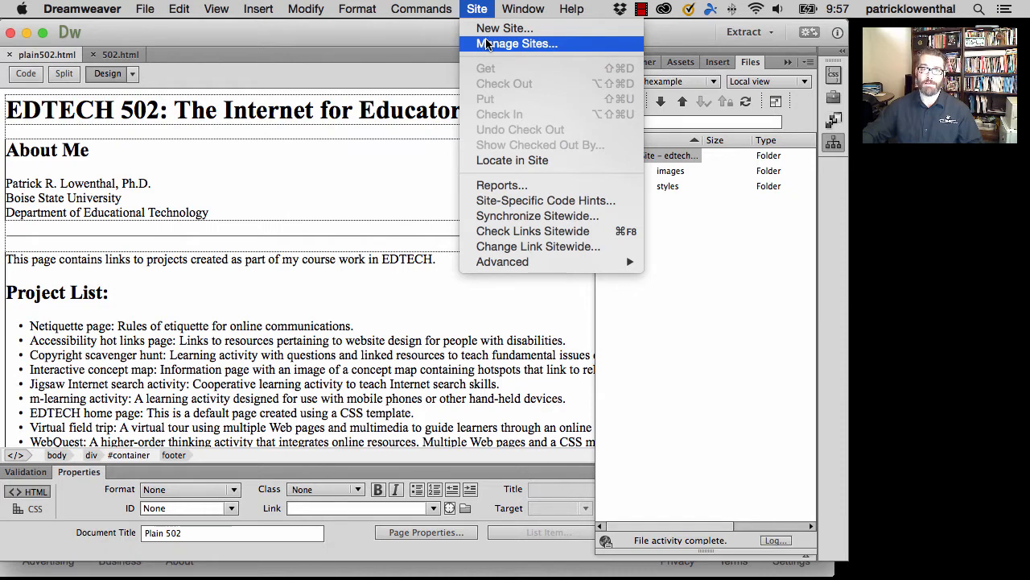
pyautogui.click(489, 45)
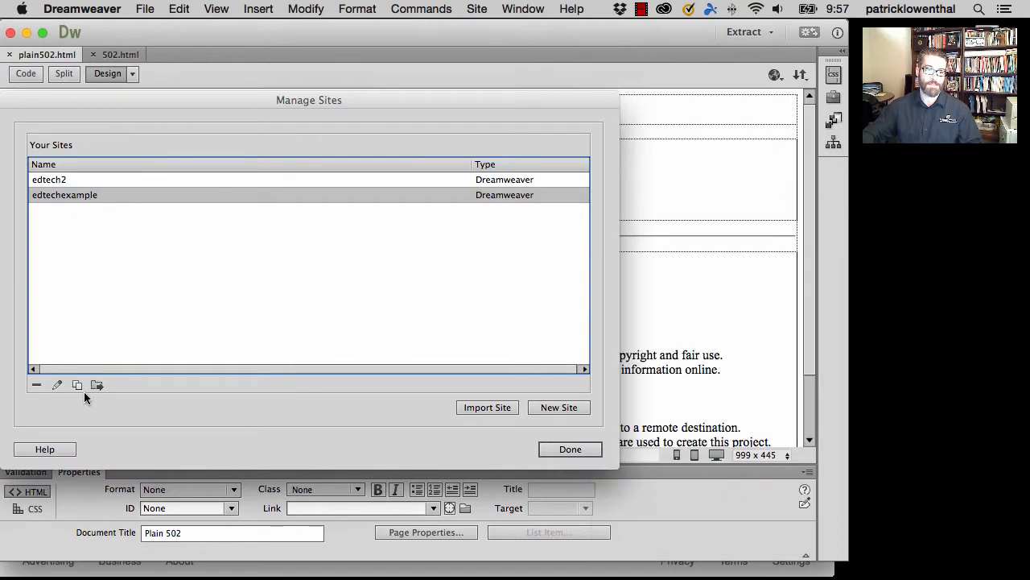
pyautogui.click(35, 385)
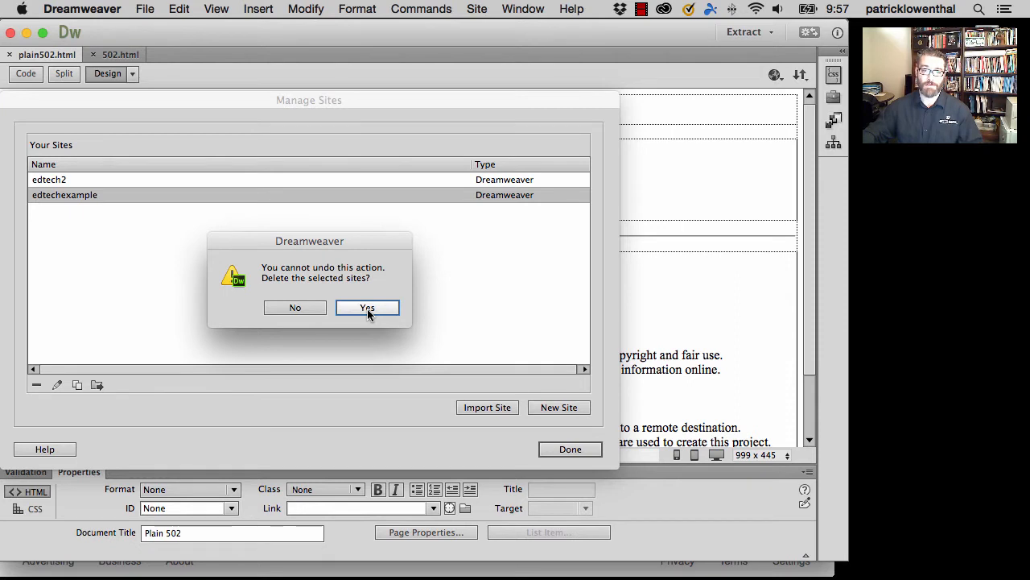
pyautogui.click(367, 310)
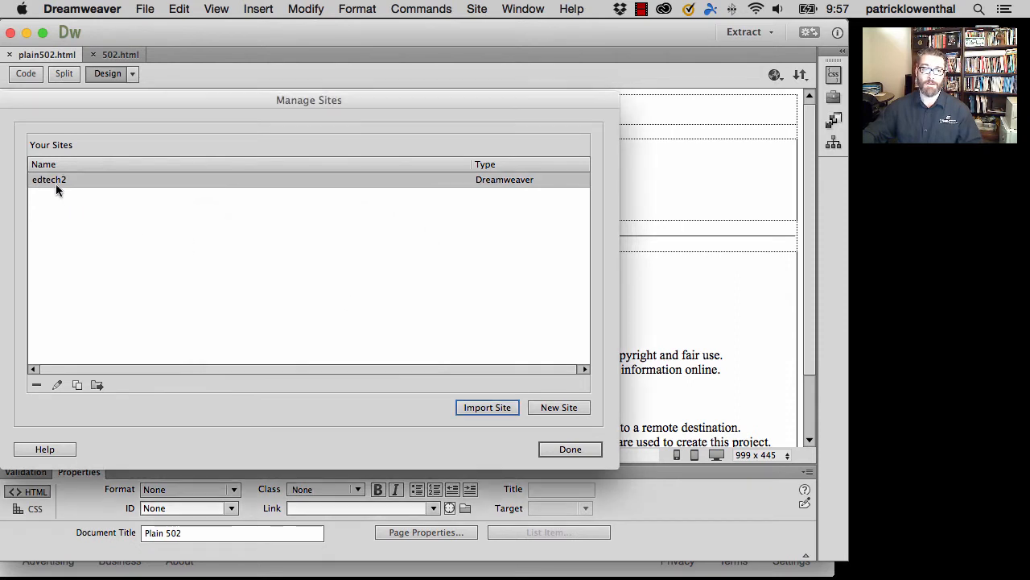
# - Edit the edtech2 site and add a new server named edtech2
pyautogui.click(66, 195)
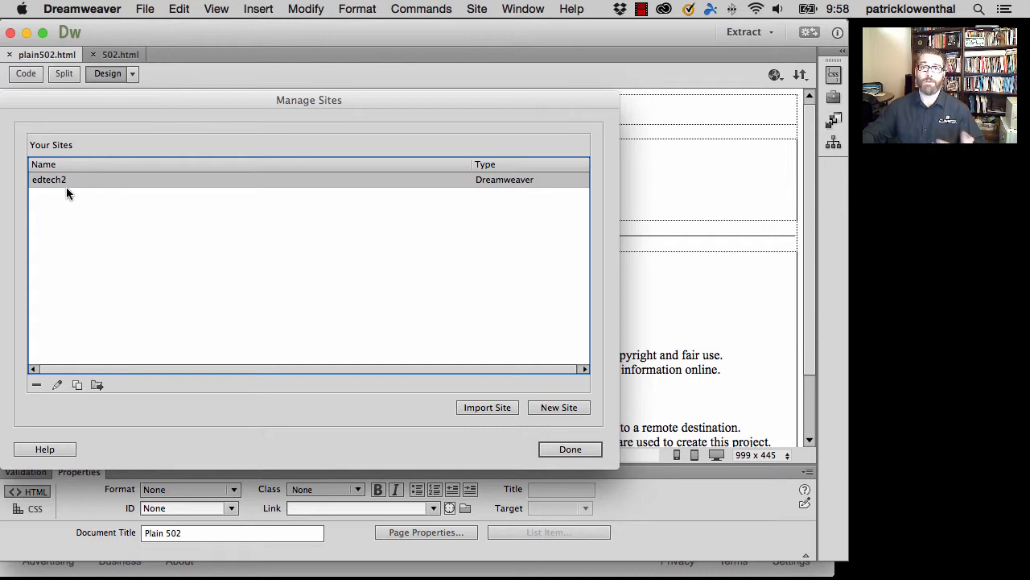
pyautogui.click(58, 384)
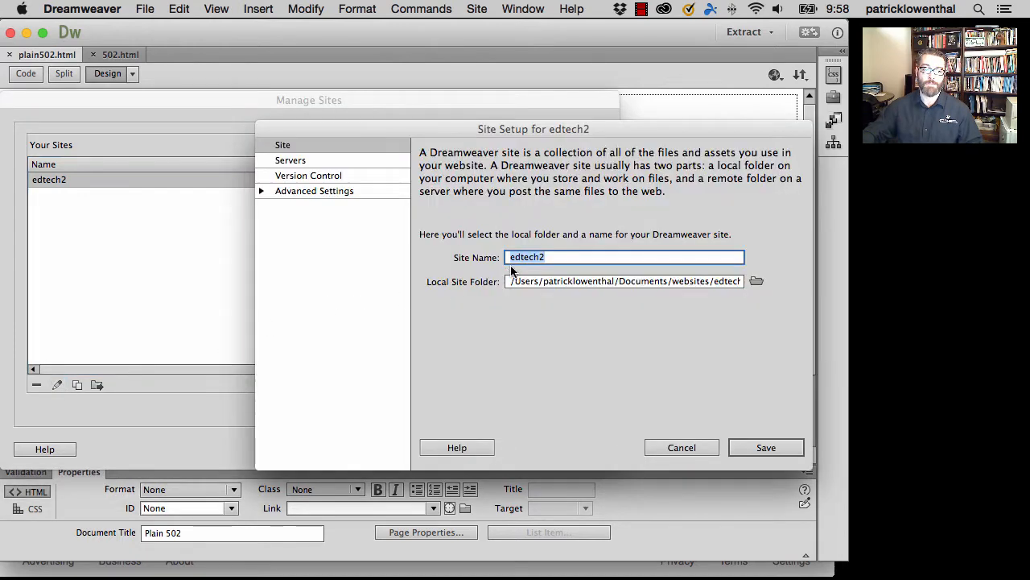
pyautogui.click(294, 160)
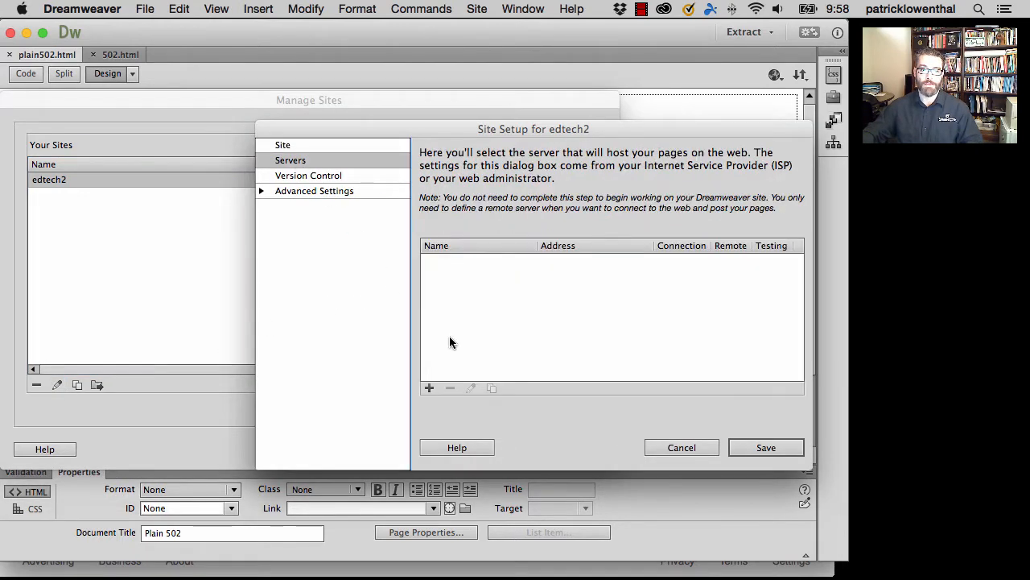
pyautogui.click(429, 388)
pyautogui.write('e')
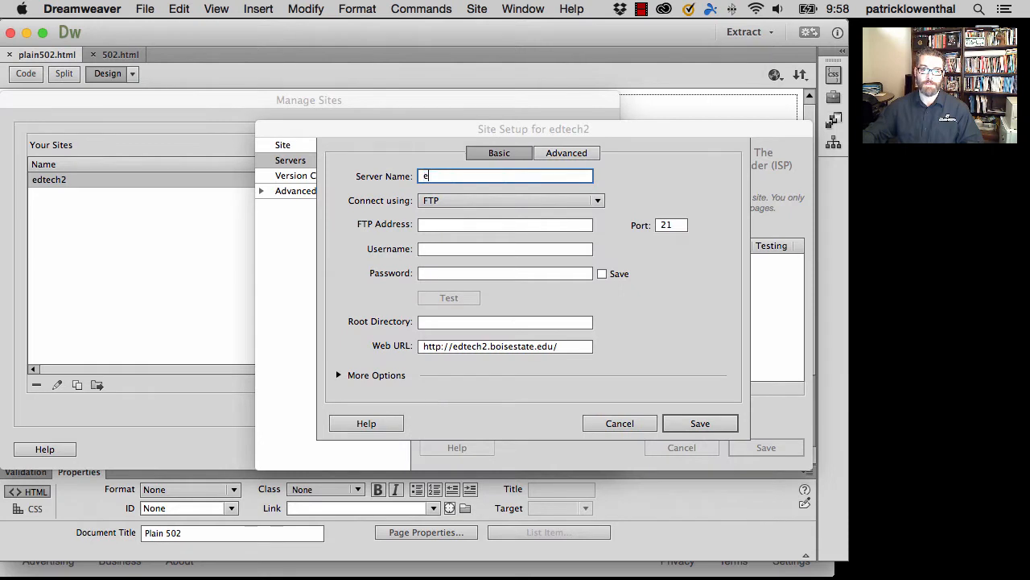
pyautogui.write('dtech2')
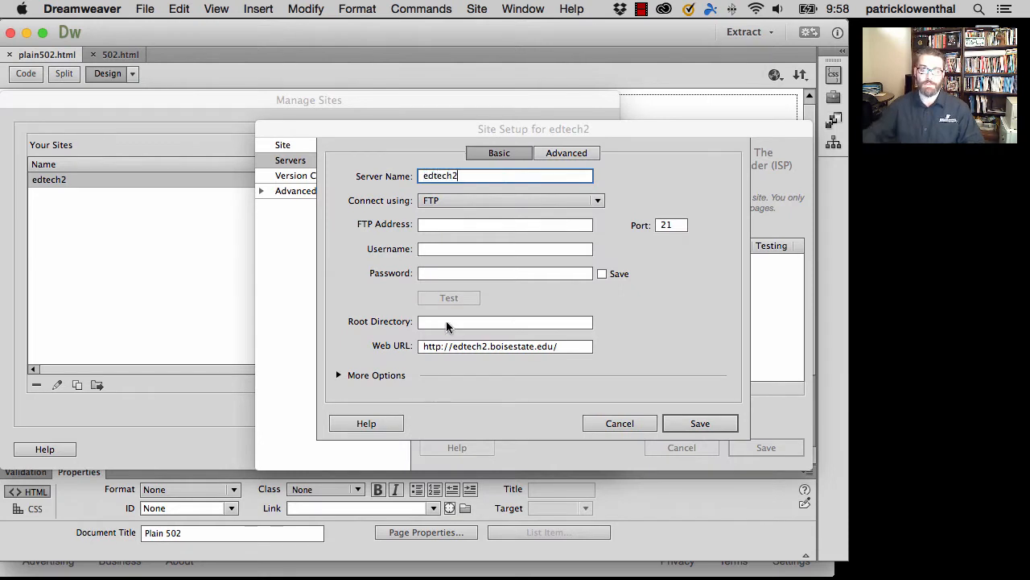
# - Set the server to connect using FTP over SSL/TLS (explicit encryption) with the FTP address edtech2.boisestate.edu
pyautogui.click(445, 201)
pyautogui.click(455, 269)
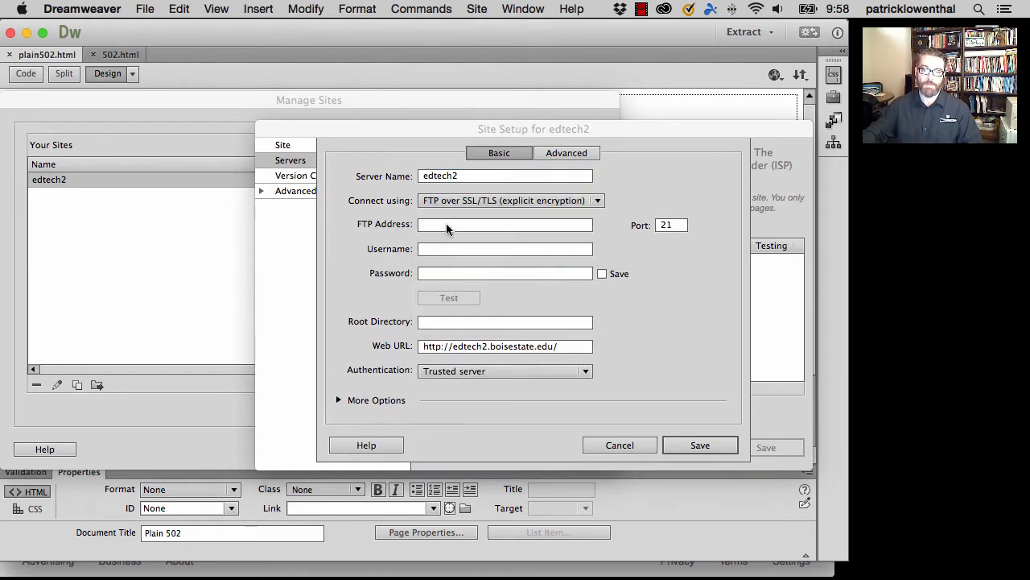
pyautogui.click(437, 226)
pyautogui.write('edtech2')
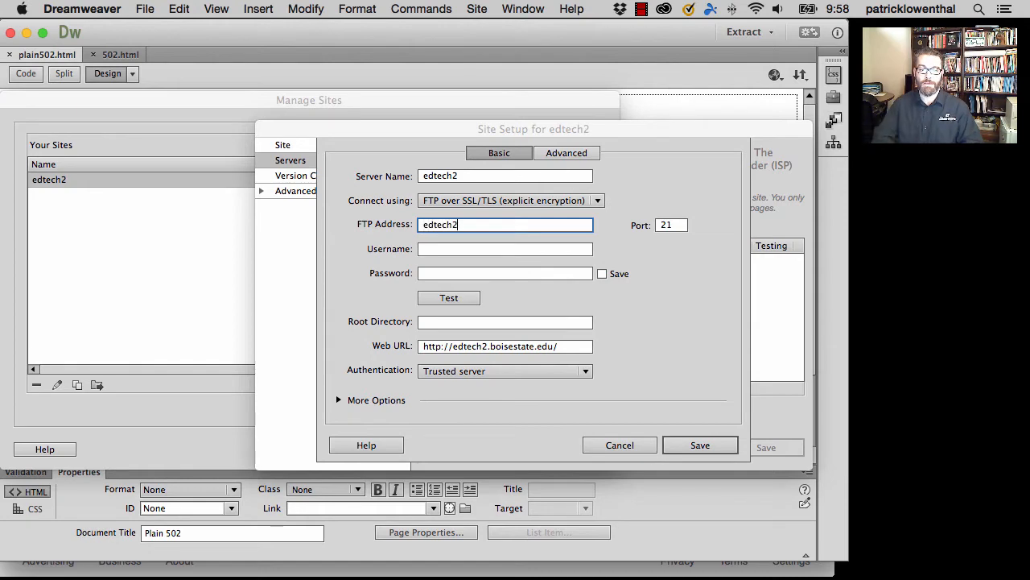
pyautogui.write('.boisestate.edu')
# - Enter the account username and password for the edtech2 server and test the connection
pyautogui.press('Tab')
pyautogui.write('patr')
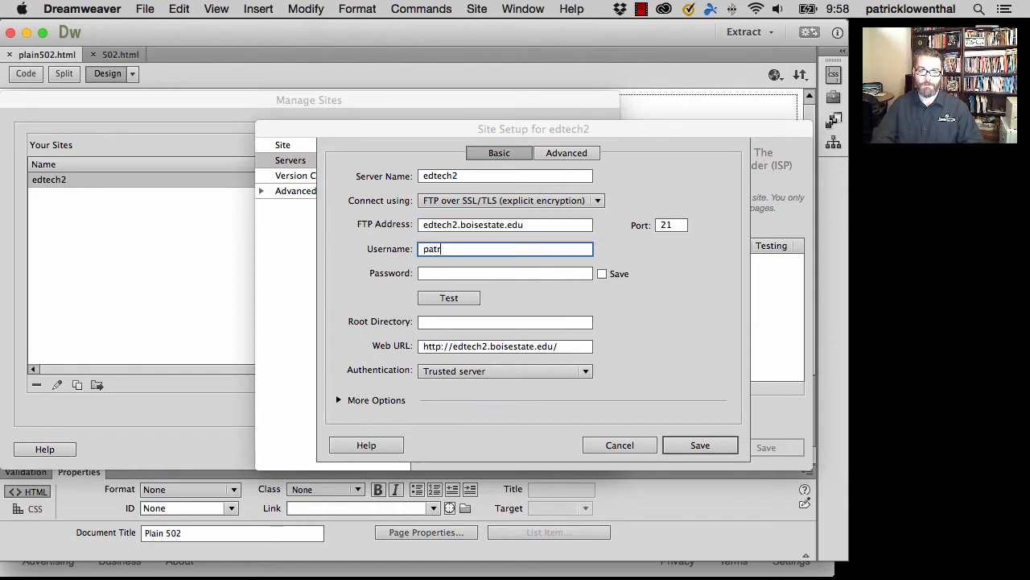
pyautogui.write('icklowenthal')
pyautogui.press('Tab')
pyautogui.write('•••••••••')
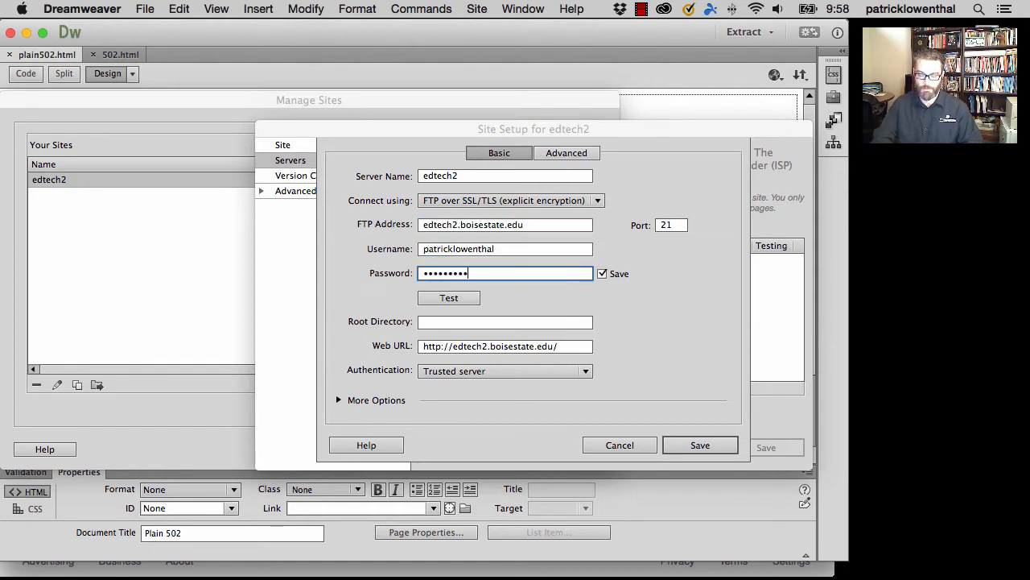
pyautogui.click(457, 297)
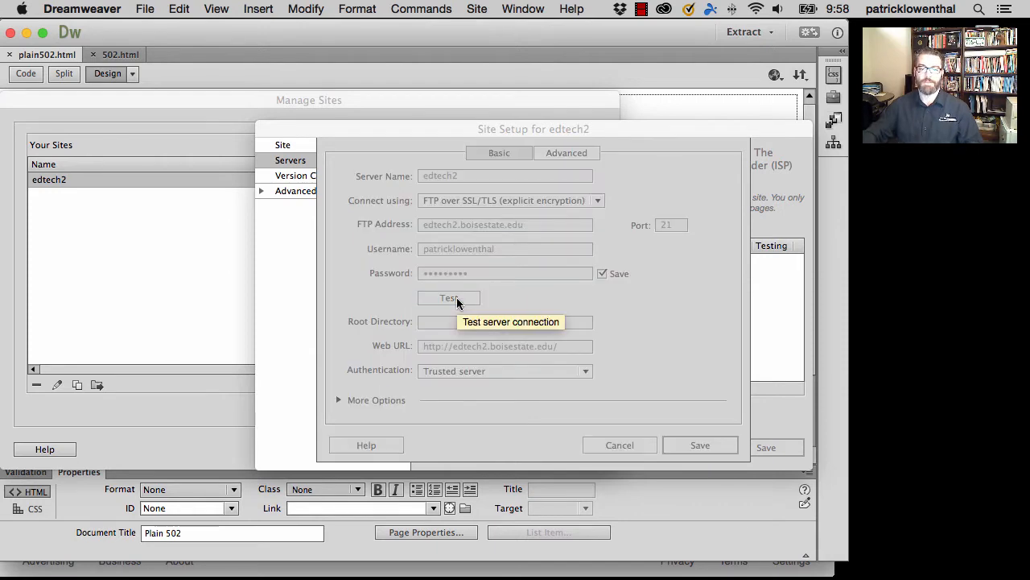
pyautogui.click(642, 378)
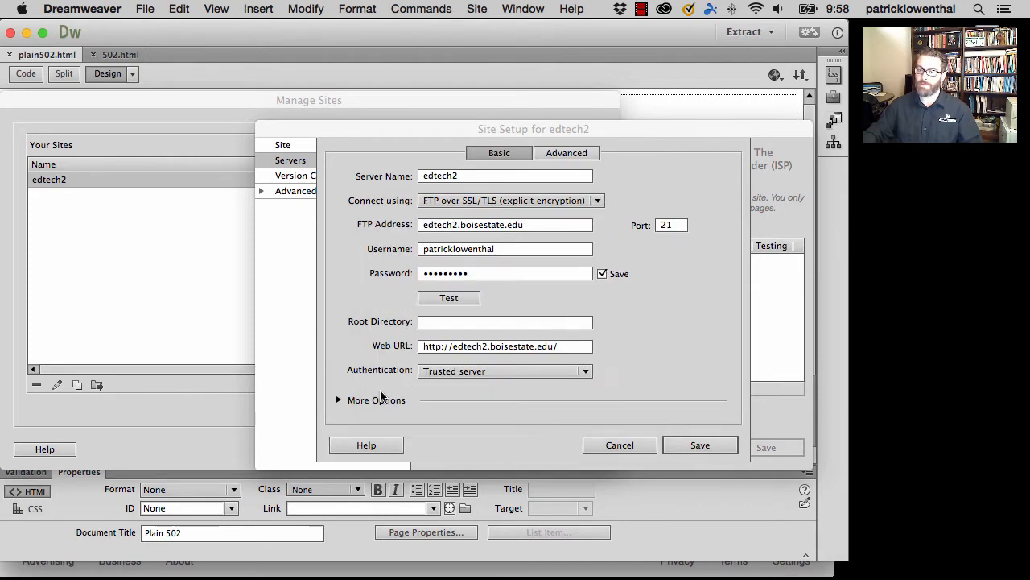
# - Turn off Use Passive FTP for the edtech2 server and test the connection again
pyautogui.click(339, 402)
pyautogui.click(362, 422)
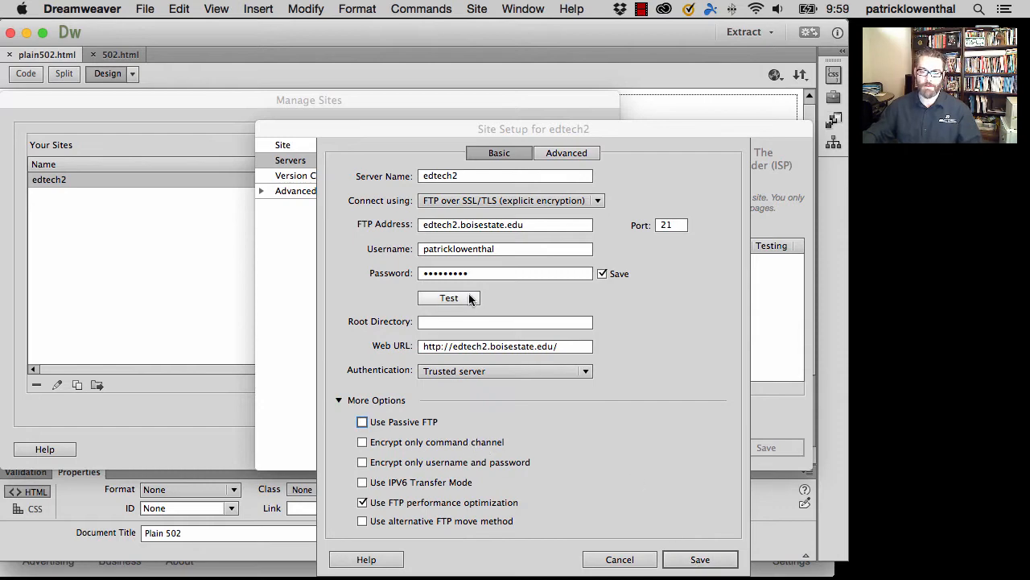
pyautogui.click(456, 298)
pyautogui.click(645, 383)
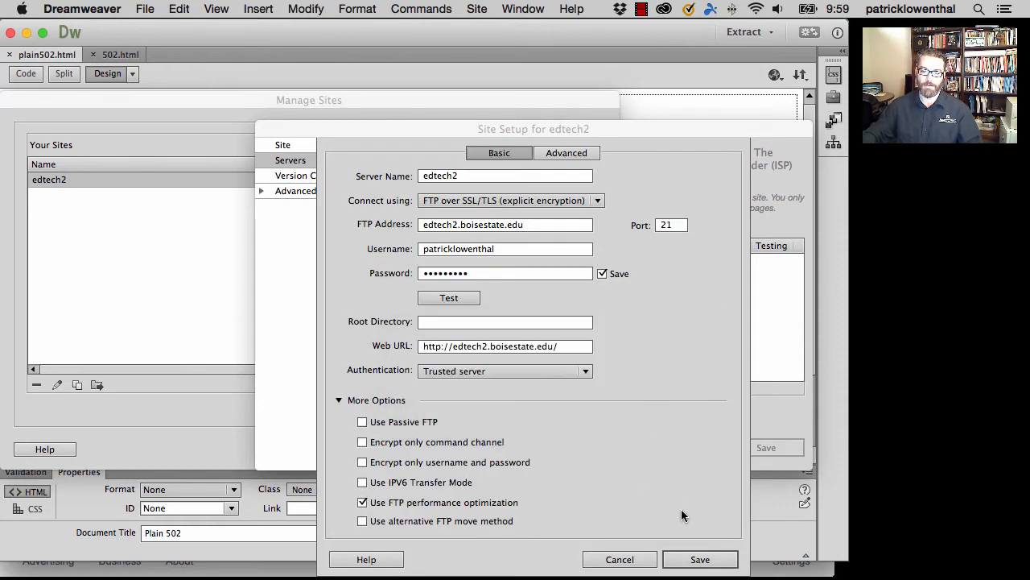
# - Save the edtech2 server and site setup and finish managing sites
pyautogui.click(681, 559)
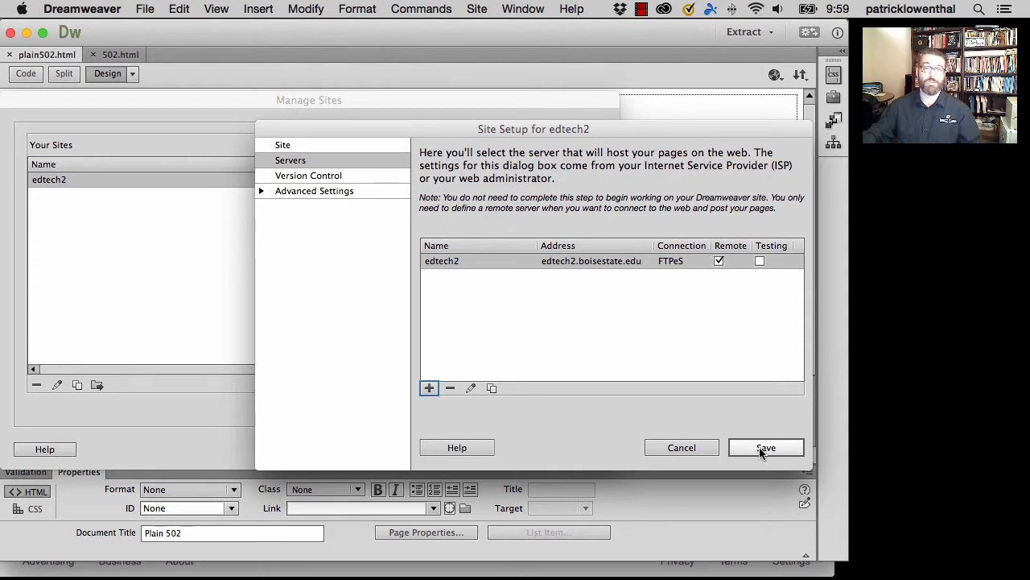
pyautogui.click(761, 453)
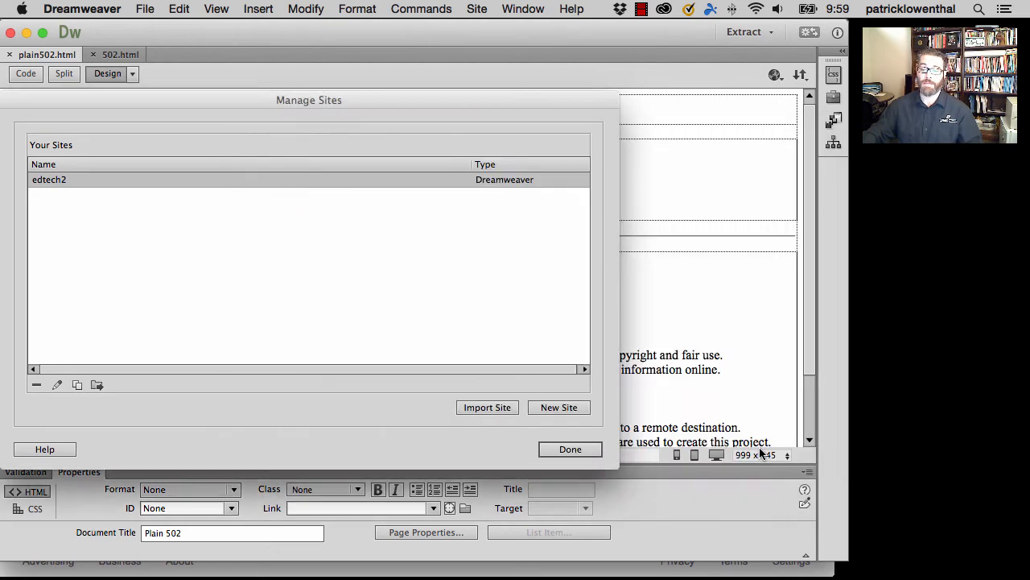
pyautogui.click(569, 450)
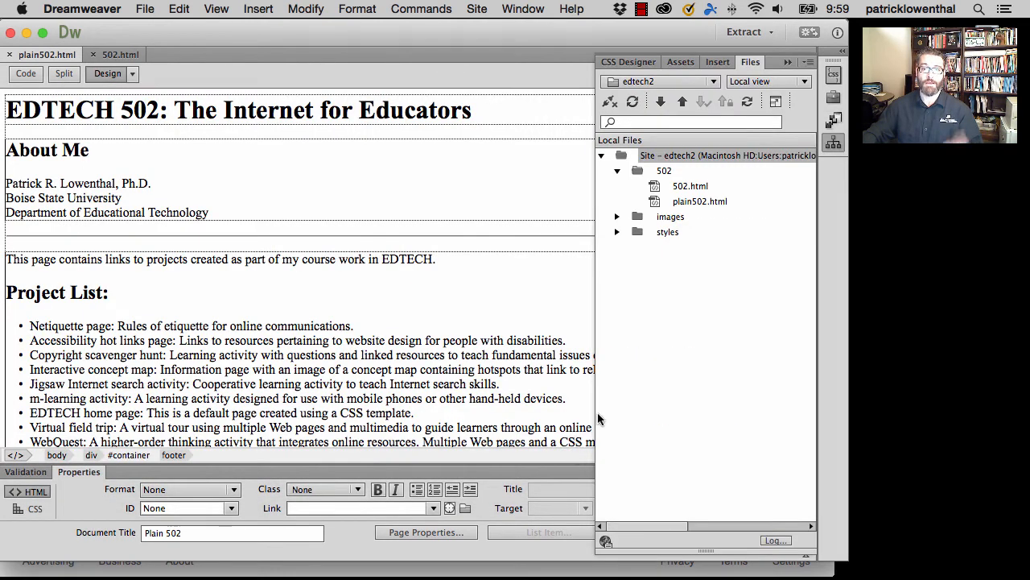
# - Connect to the edtech2 remote server, expand the view to local and remote files, and narrow the remote columns to show modified dates
pyautogui.click(609, 103)
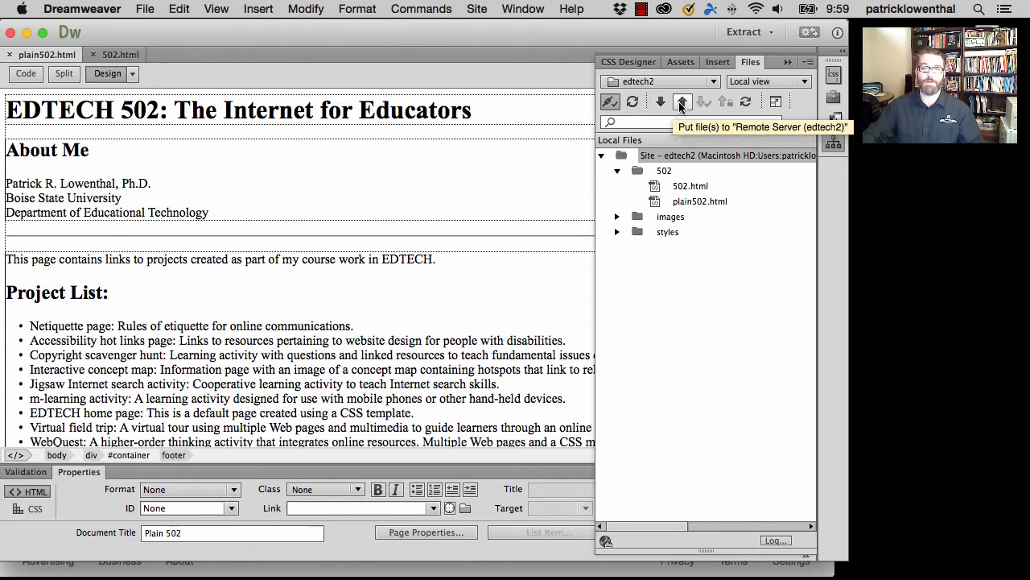
pyautogui.click(775, 102)
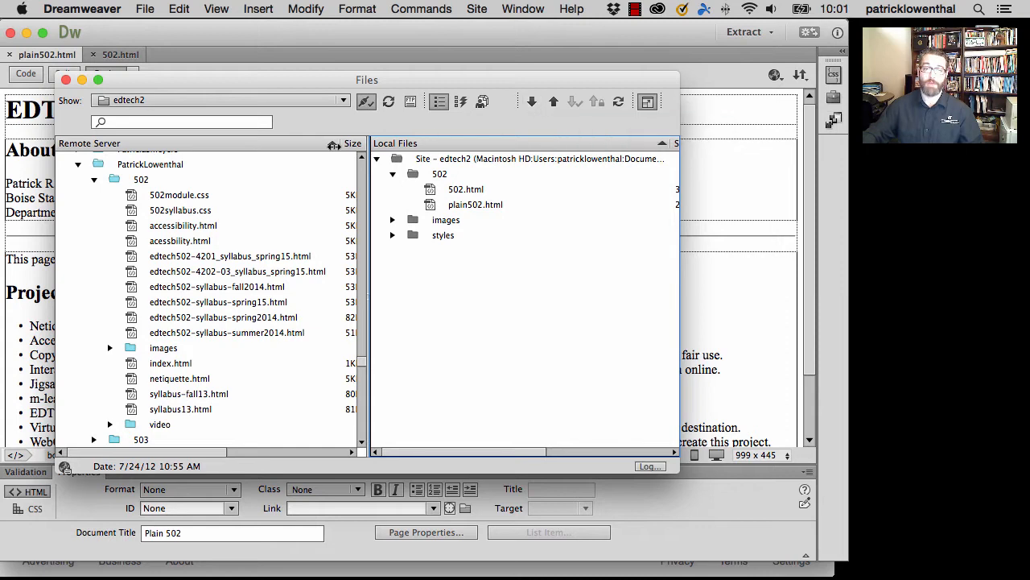
pyautogui.moveTo(343, 146); pyautogui.dragTo(283, 143)
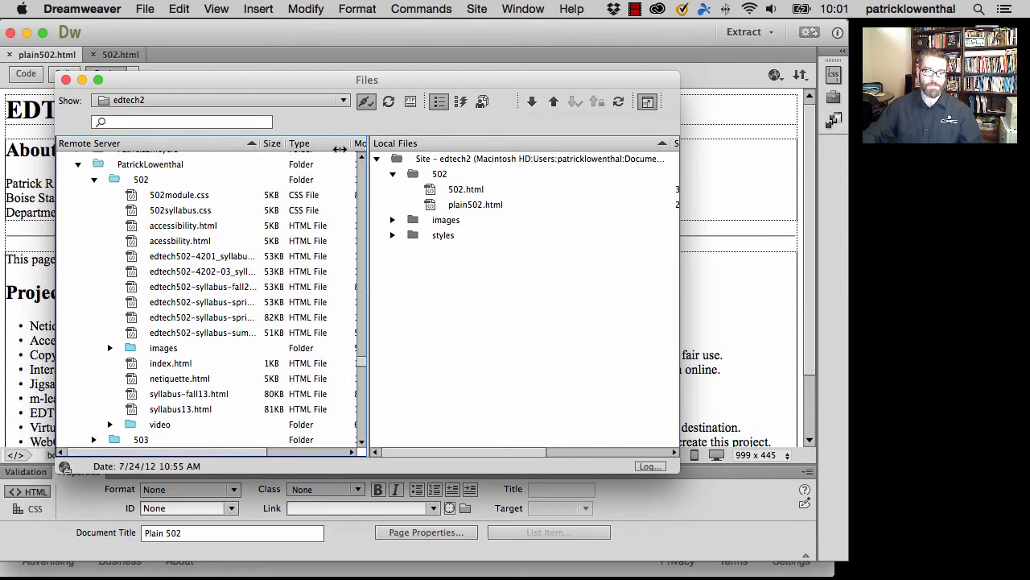
pyautogui.moveTo(352, 145); pyautogui.dragTo(319, 146)
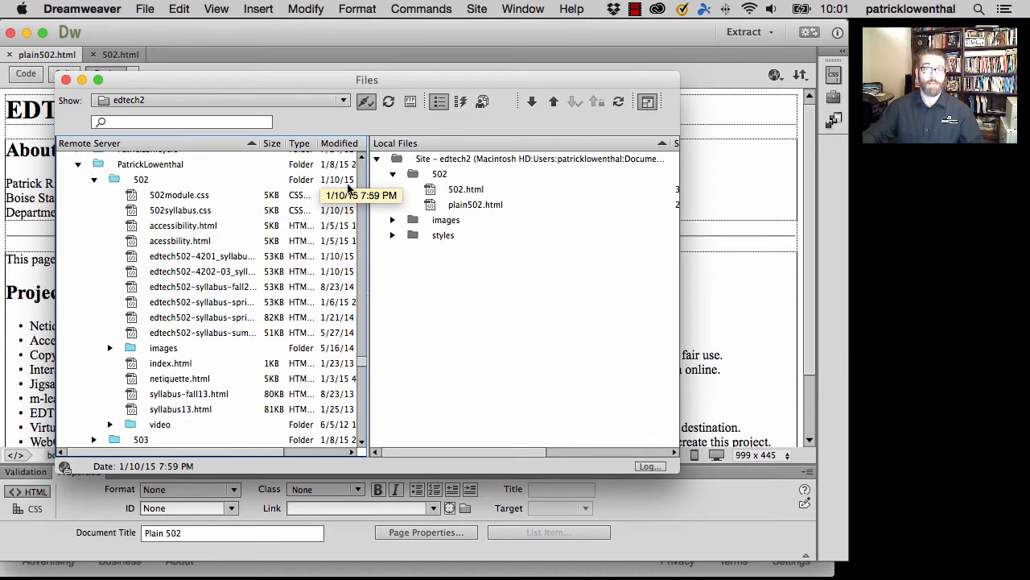
# - Upload the local 502 folder into the personal user folder on the remote server, including dependent files
pyautogui.click(418, 176)
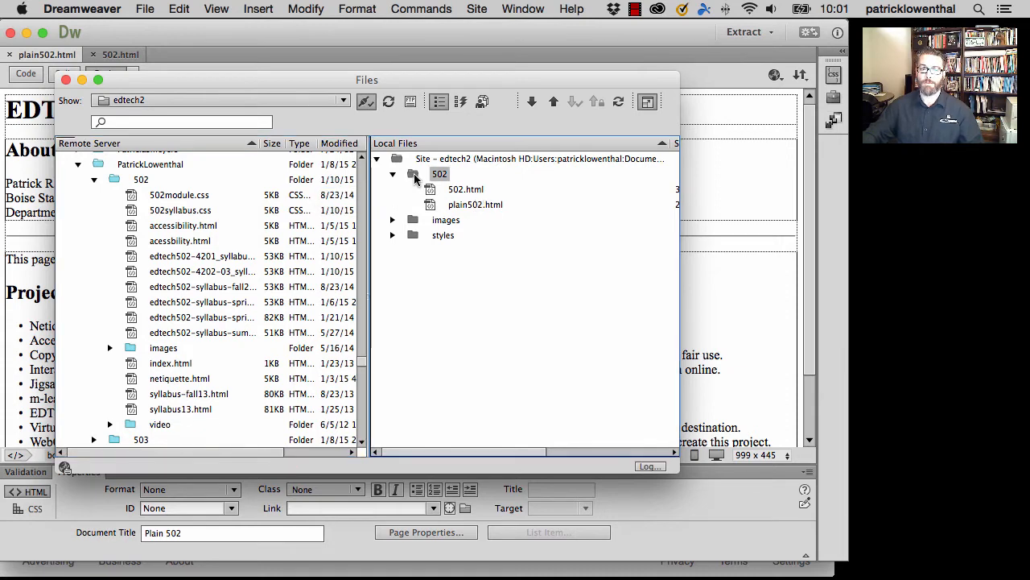
pyautogui.moveTo(419, 176); pyautogui.dragTo(165, 167)
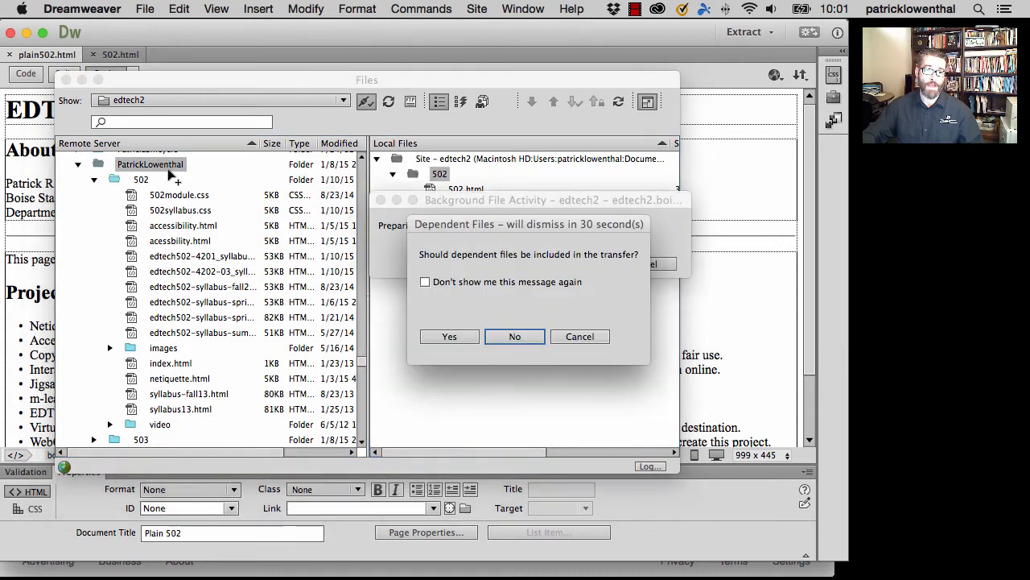
pyautogui.click(456, 340)
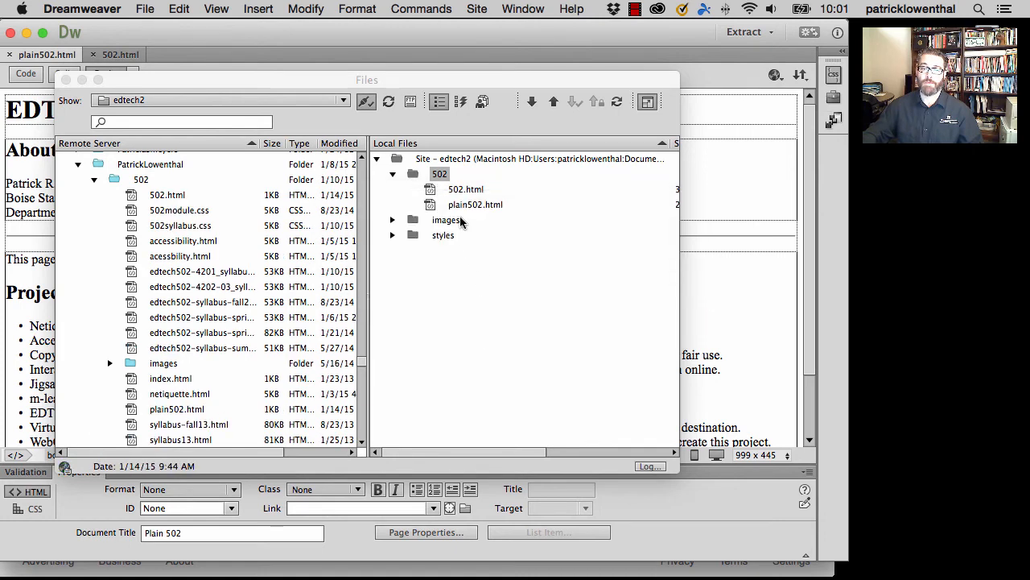
# - Expand the local styles folder and upload 502.html into the remote 502 folder, including dependent files
pyautogui.click(466, 191)
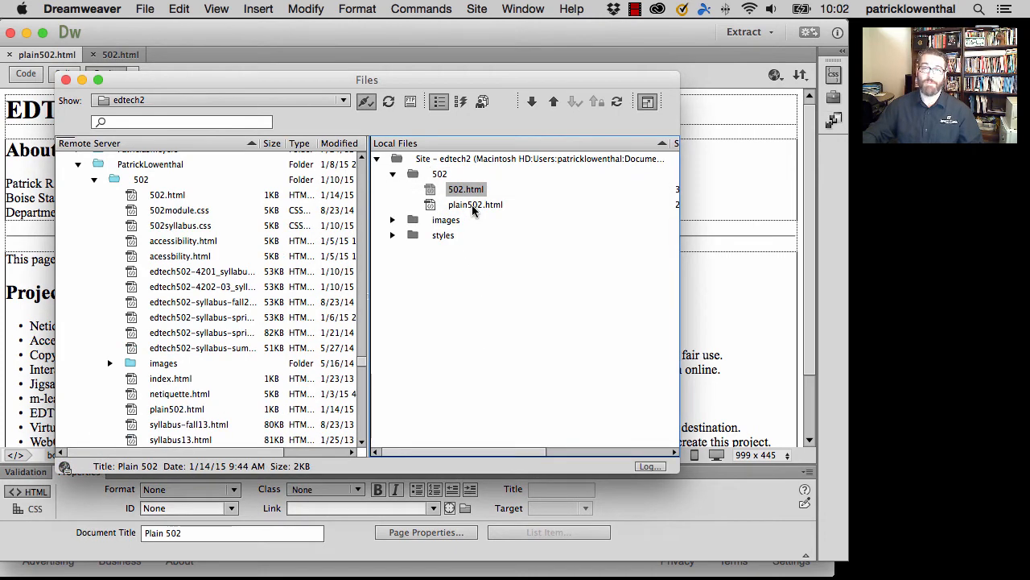
pyautogui.click(475, 206)
pyautogui.click(392, 235)
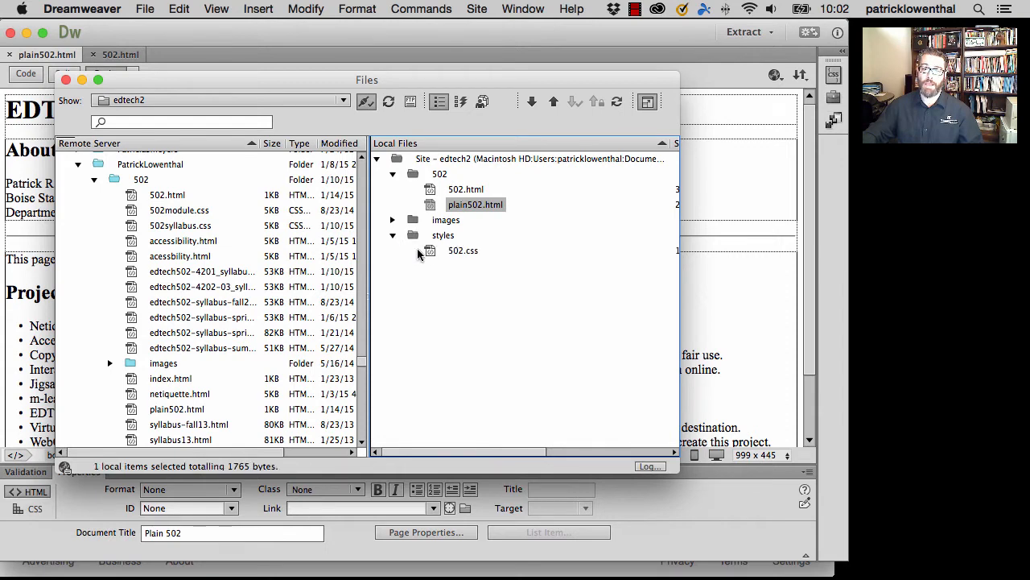
pyautogui.click(462, 250)
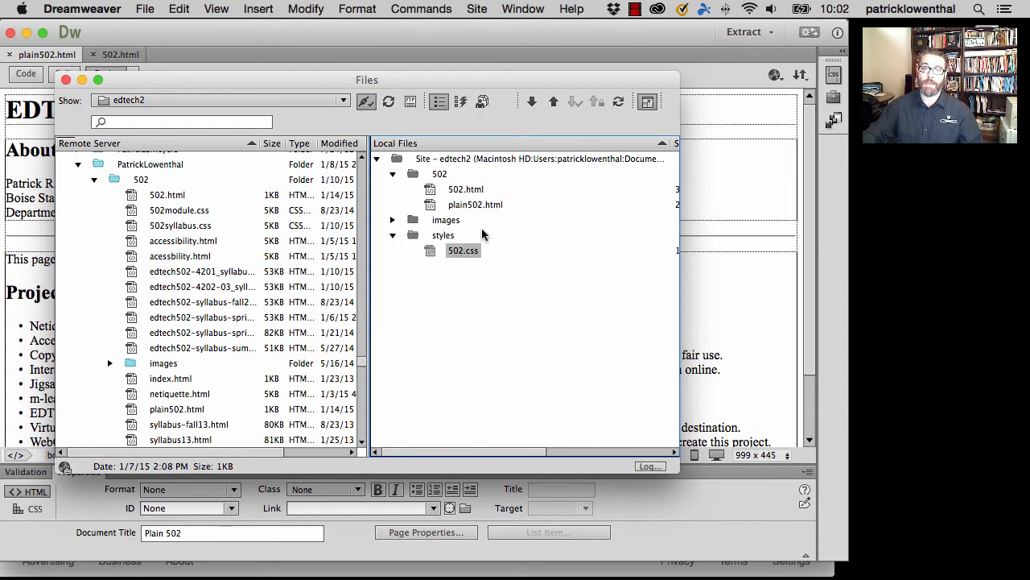
pyautogui.click(471, 192)
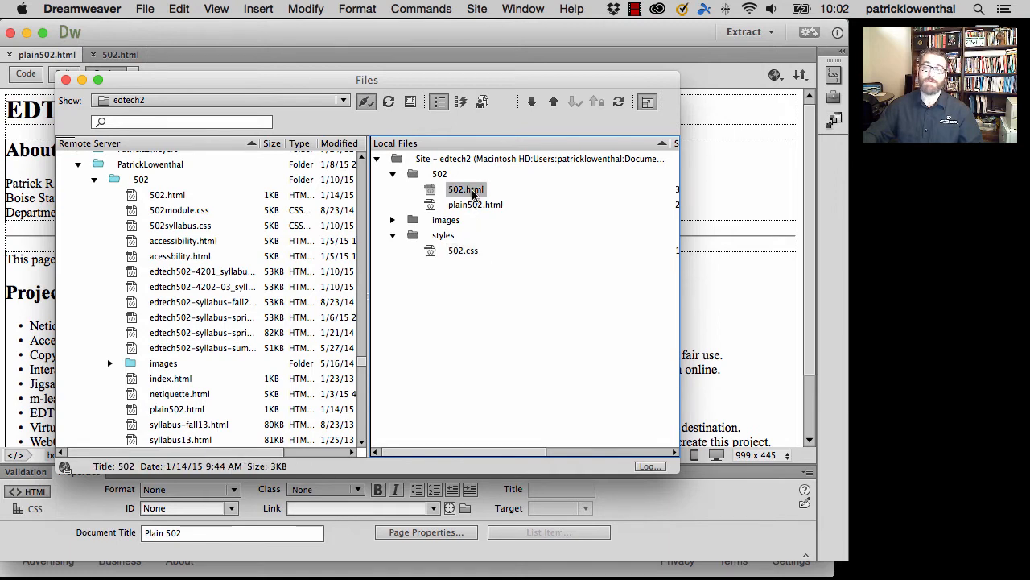
pyautogui.moveTo(455, 193); pyautogui.dragTo(153, 180)
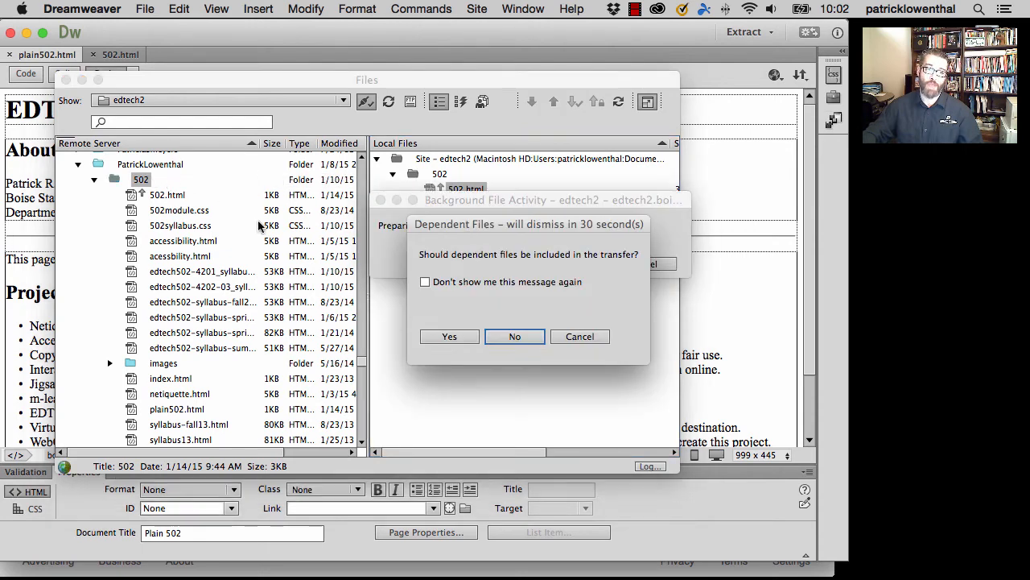
pyautogui.click(465, 338)
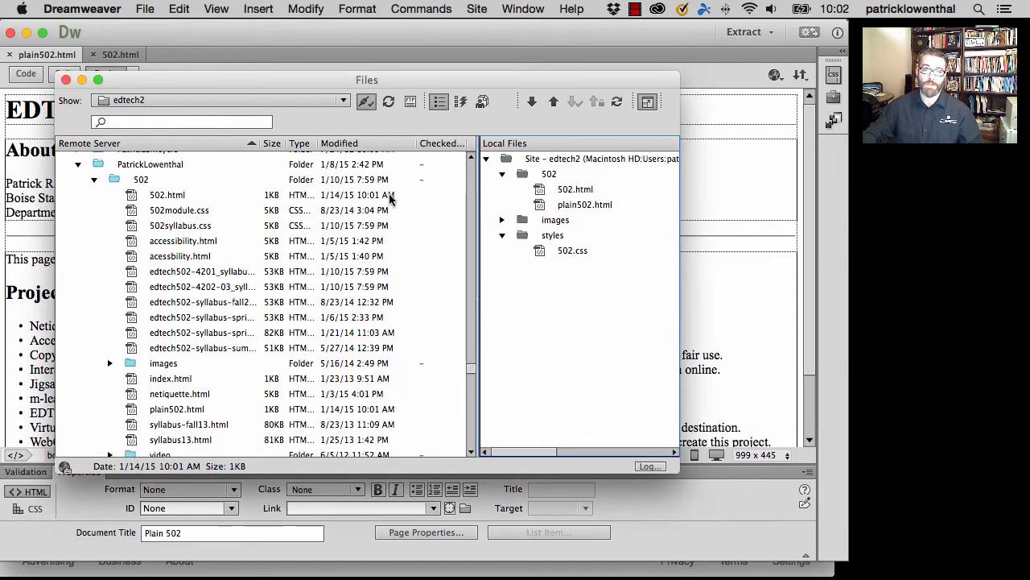
# - Resize the remote server pane to fit the modified dates and select 502.html in the remote 502 folder
pyautogui.moveTo(478, 209); pyautogui.dragTo(400, 208)
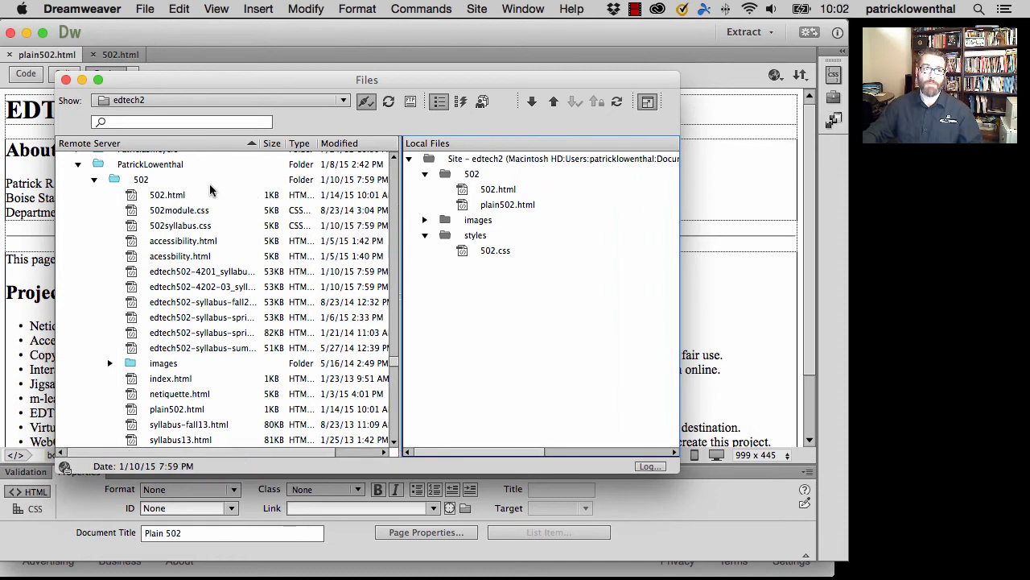
pyautogui.click(178, 195)
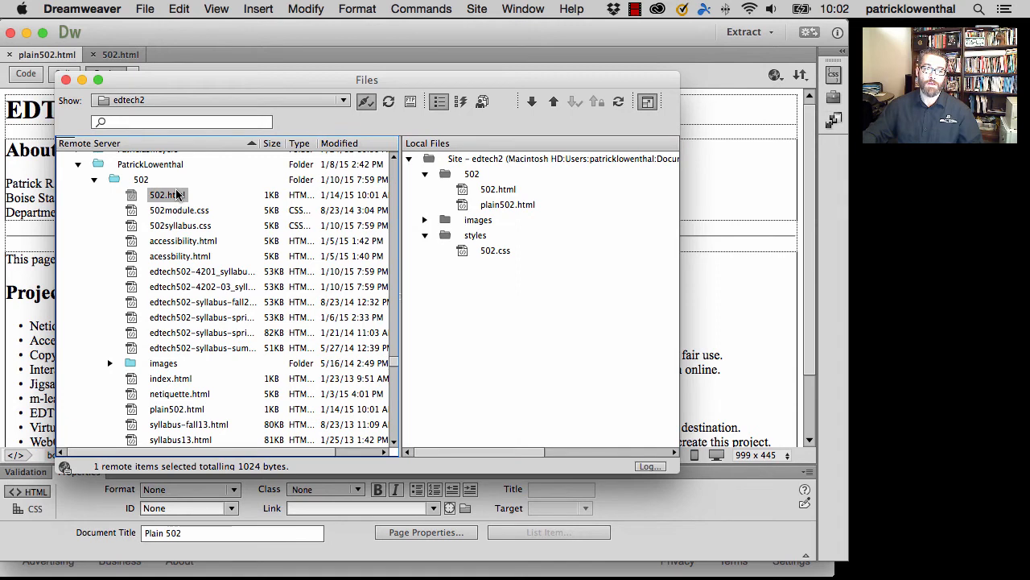
pyautogui.rightClick(178, 196)
pyautogui.moveTo(207, 245)
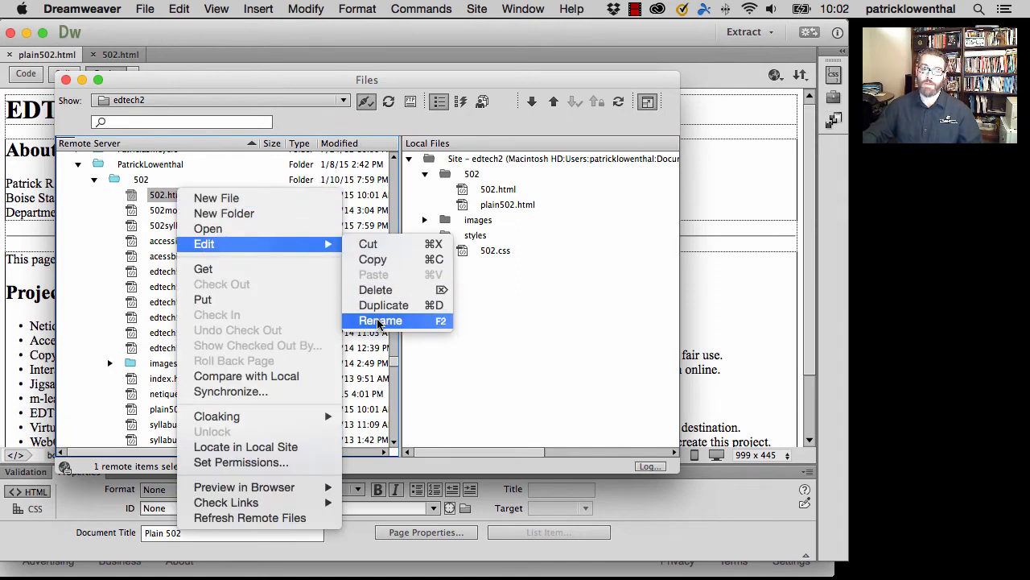
pyautogui.click(543, 306)
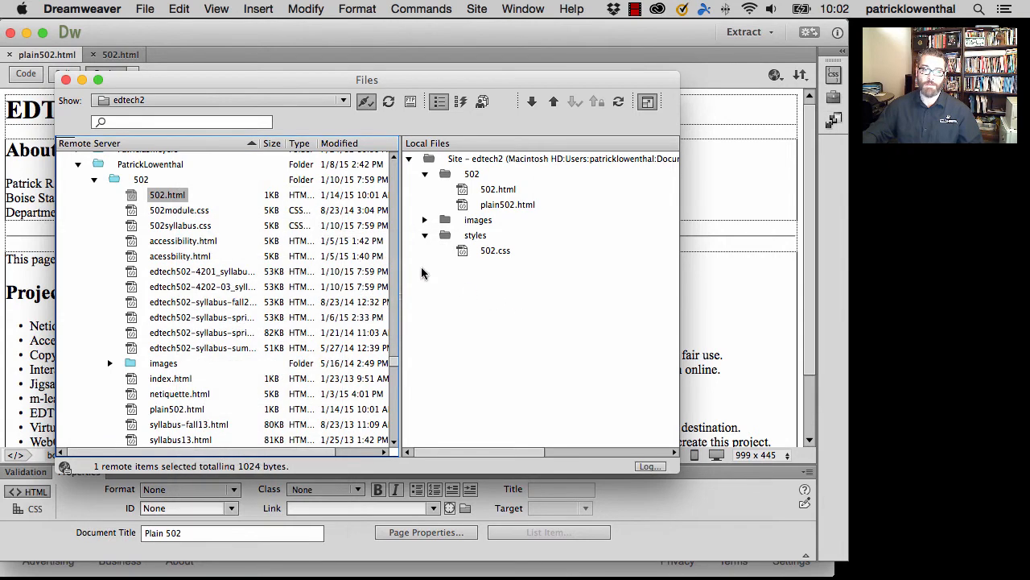
# - Create a new folder named 505 inside the personal user folder on the remote server
pyautogui.click(147, 166)
pyautogui.rightClick(148, 166)
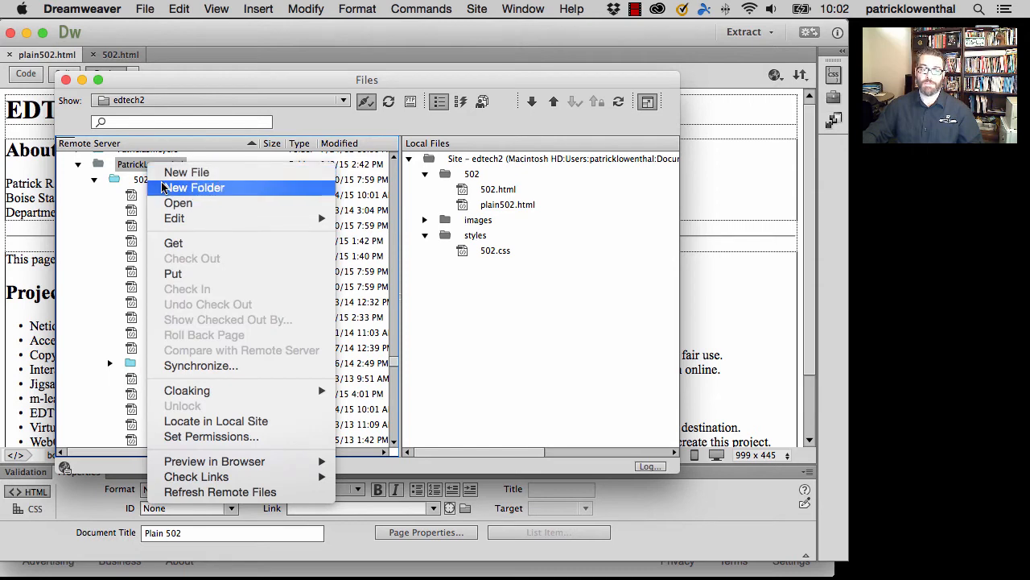
pyautogui.click(162, 187)
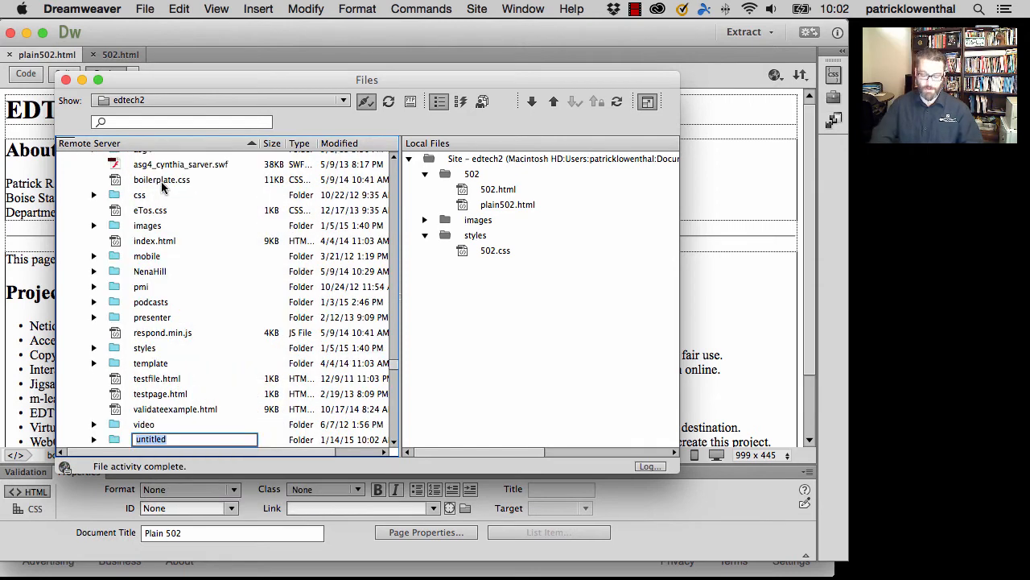
pyautogui.write('505')
pyautogui.press('Return')
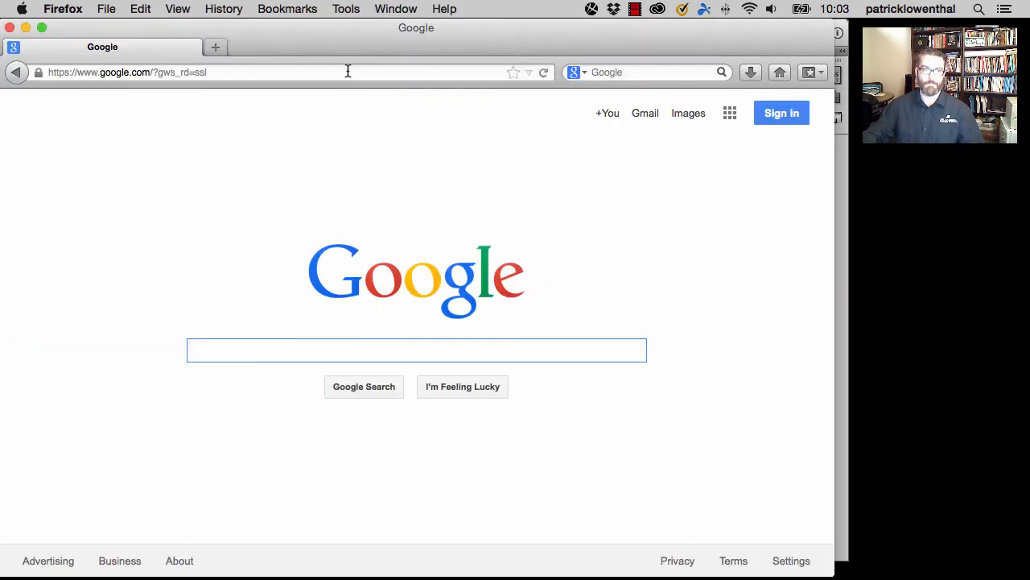
# - Switch to Firefox and open plain502.html from the personal user folder's 502 folder on edtech2.boisestate.edu
pyautogui.click(347, 71)
pyautogui.write('ed')
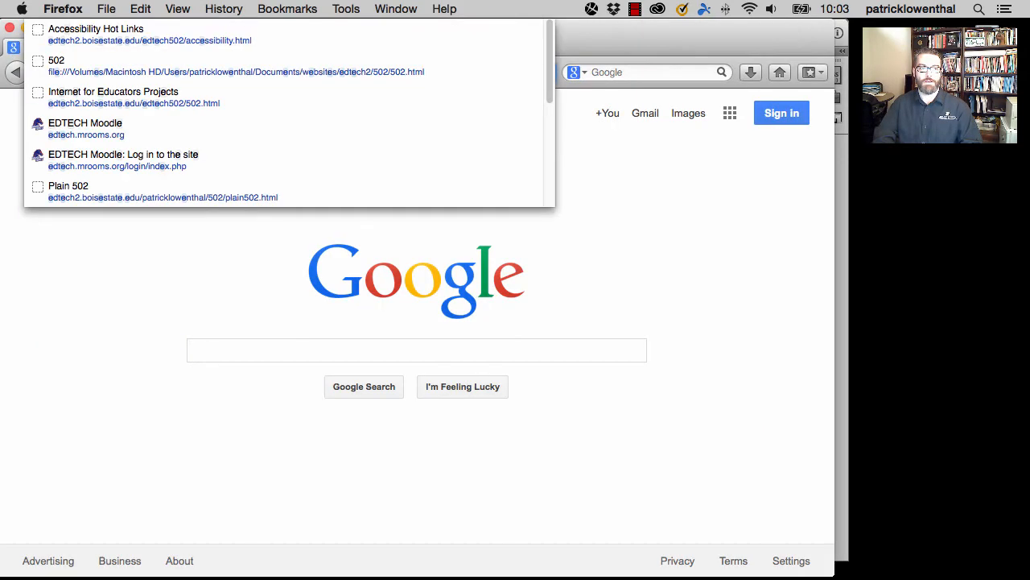
pyautogui.write('tech2.boisestate.edu/')
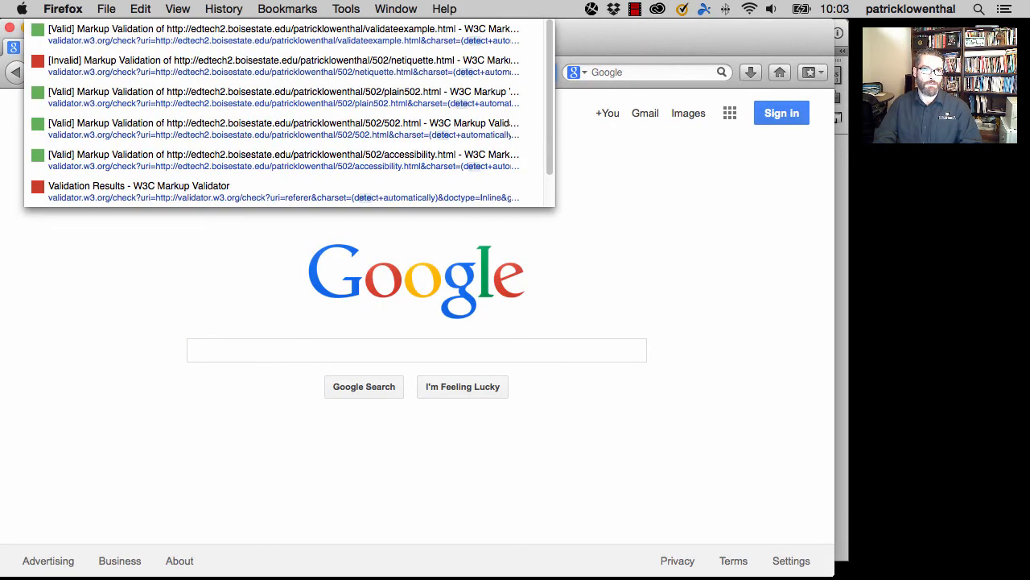
pyautogui.press('Right')
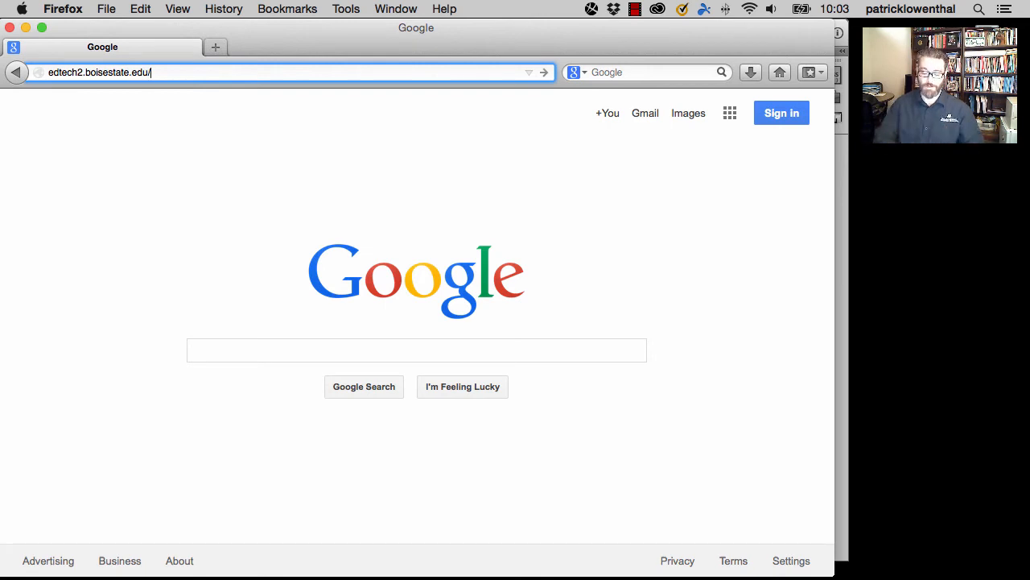
pyautogui.write('patri')
pyautogui.press('Right')
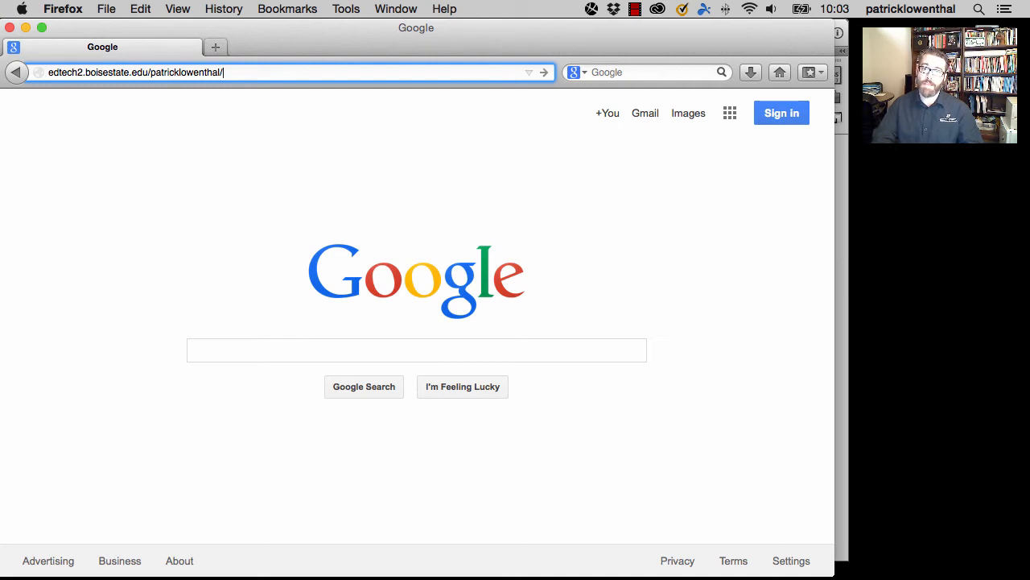
pyautogui.write('502/')
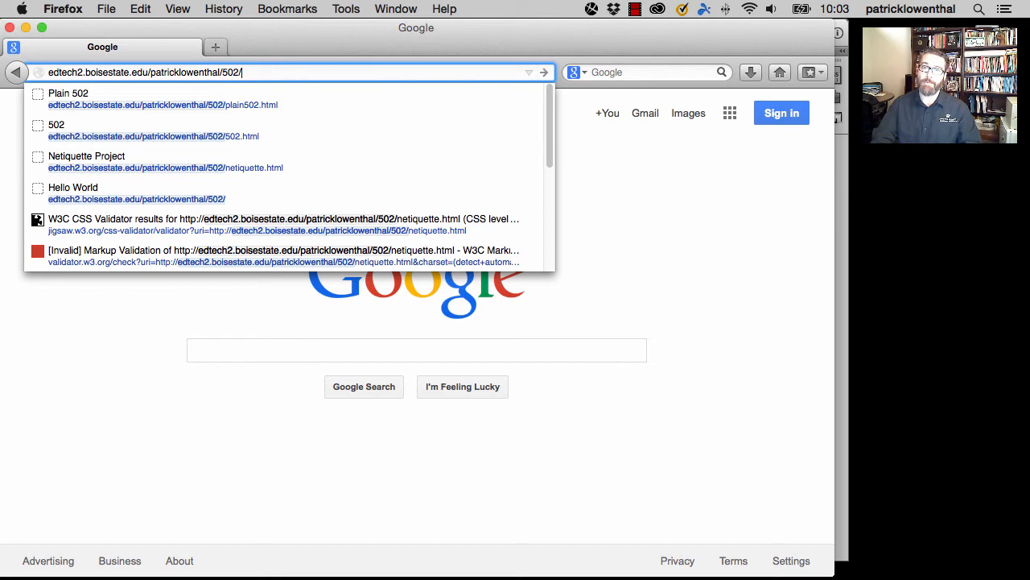
pyautogui.write('plain502.html')
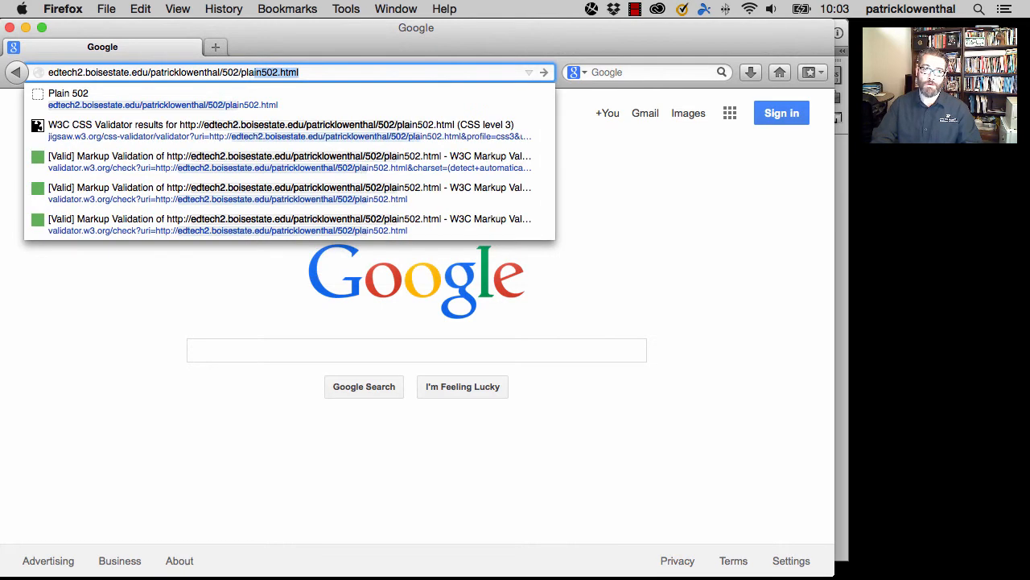
pyautogui.press('Right')
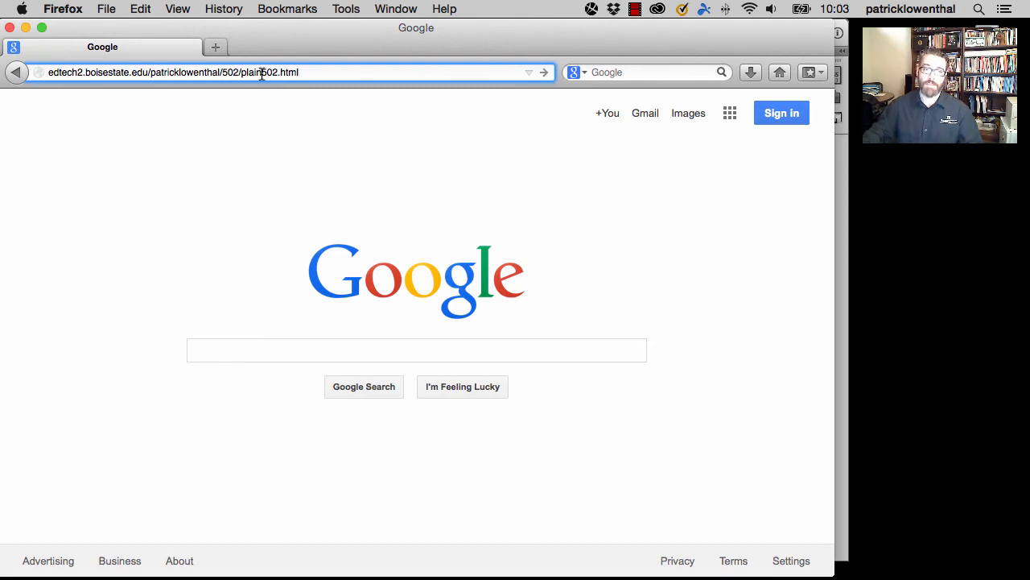
pyautogui.press('Return')
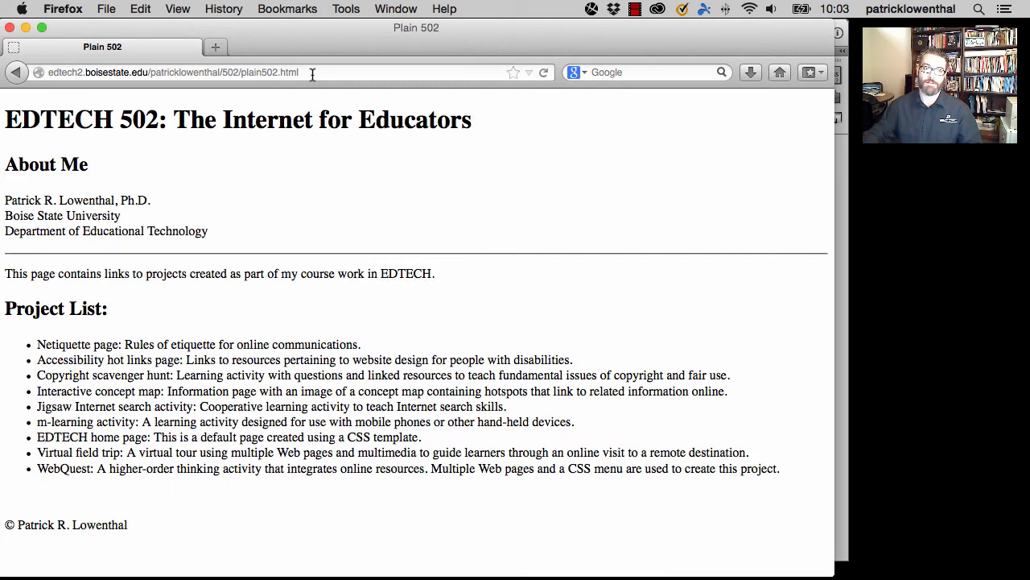
# - Remove "plain" from the file name in the web address and load 502.html from the 502 folder
pyautogui.click(242, 72)
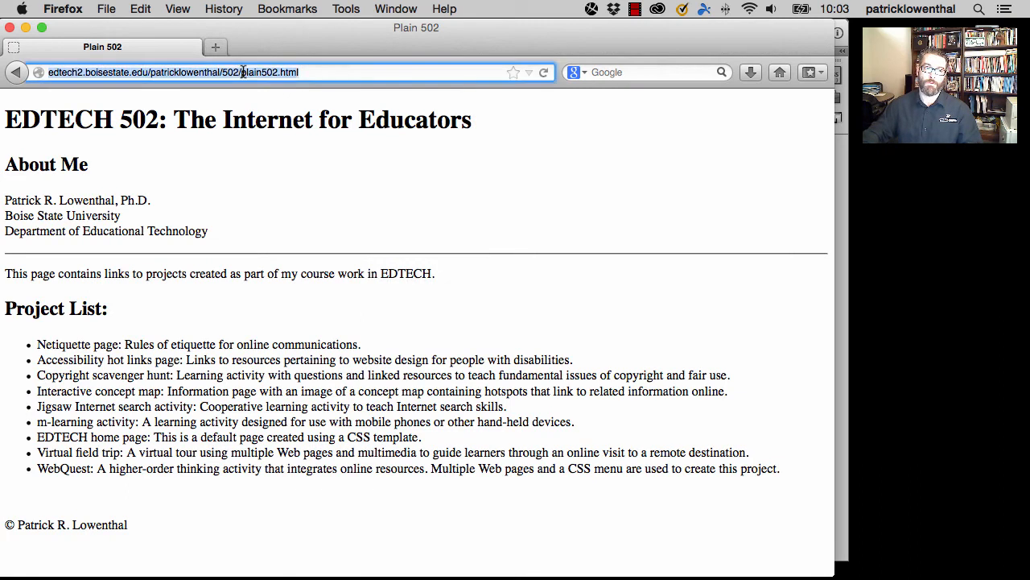
pyautogui.click(243, 72)
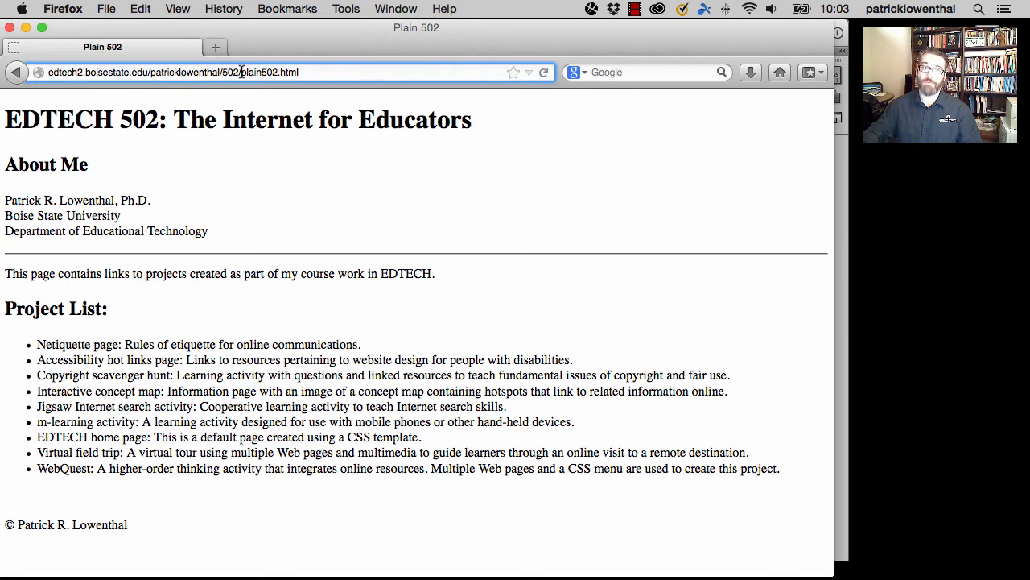
pyautogui.moveTo(243, 72); pyautogui.dragTo(264, 72)
pyautogui.press('BackSpace')
pyautogui.press('Return')
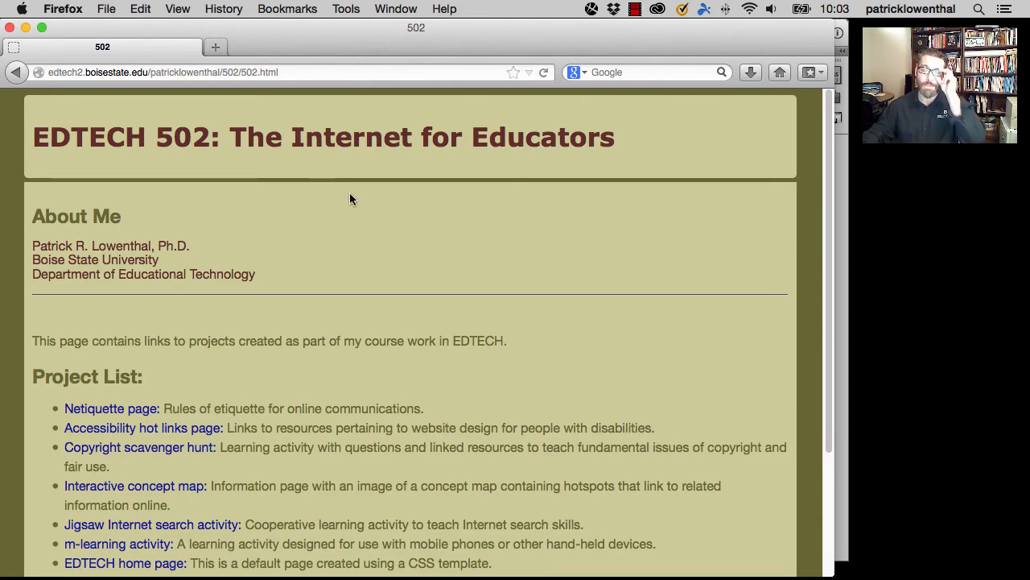
# - Try to load 502.html directly under the personal user folder by removing the 502 folder from the web address
pyautogui.click(242, 73)
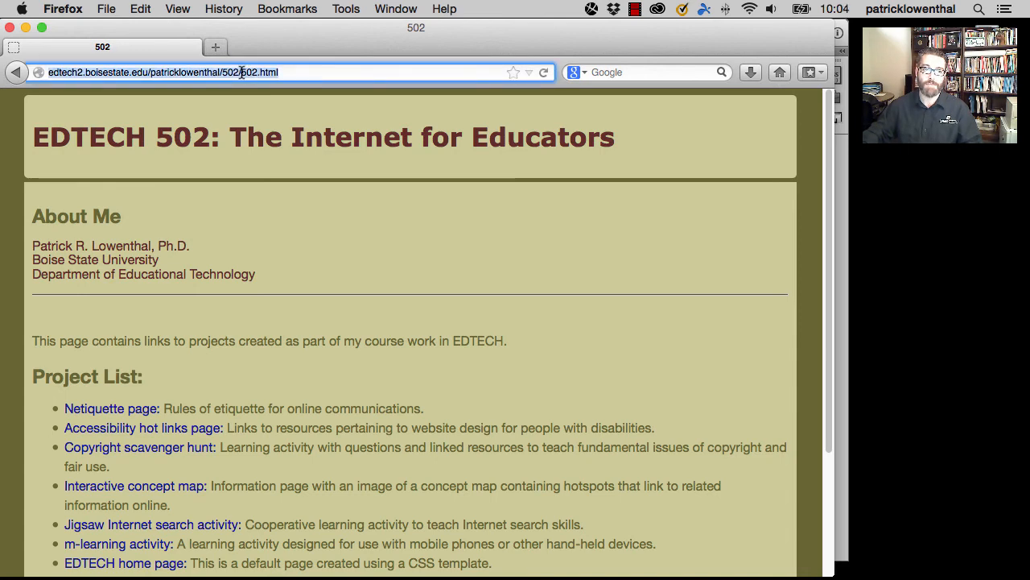
pyautogui.click(242, 73)
pyautogui.moveTo(223, 72); pyautogui.dragTo(241, 73)
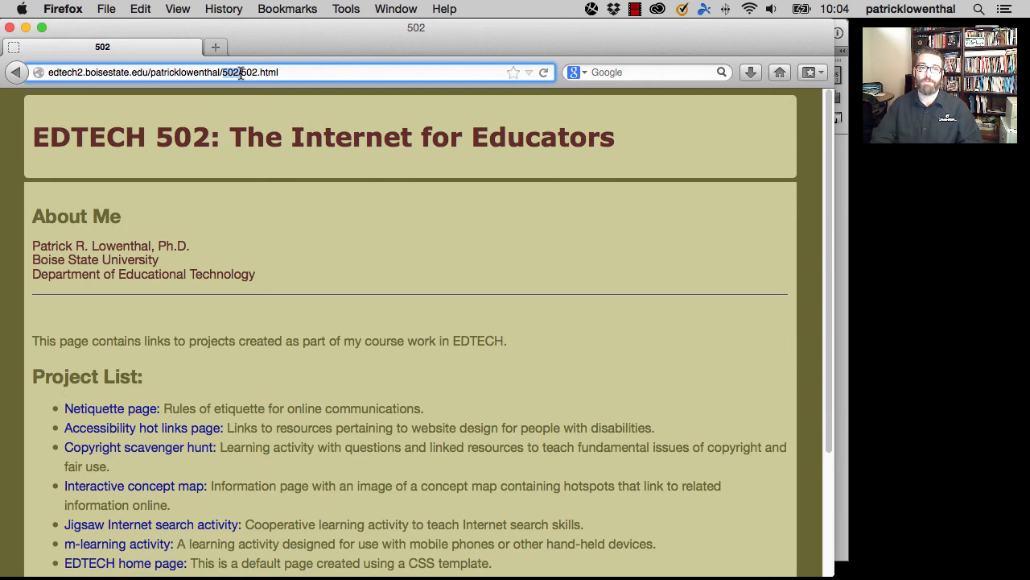
pyautogui.press('BackSpace')
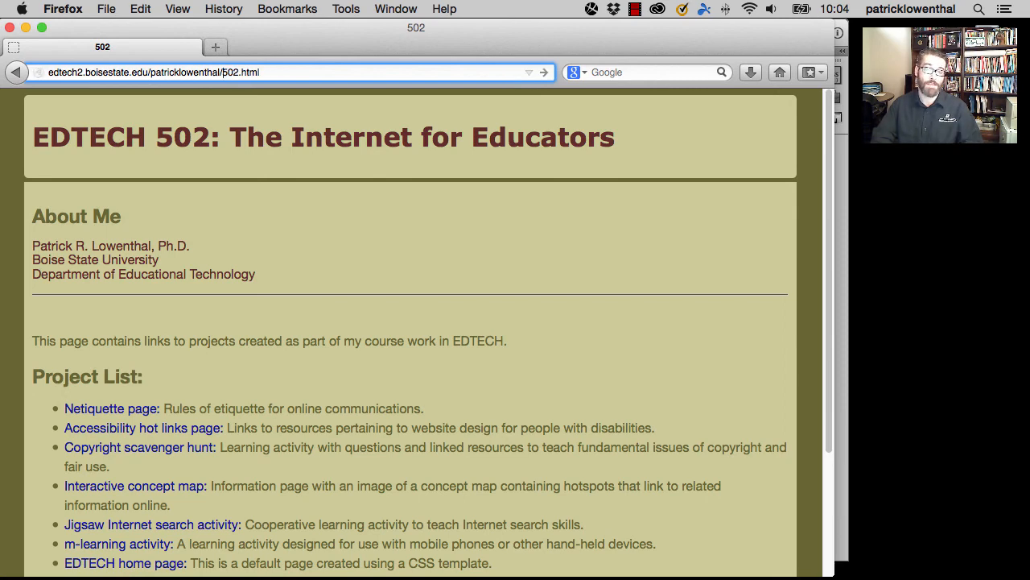
pyautogui.press('Return')
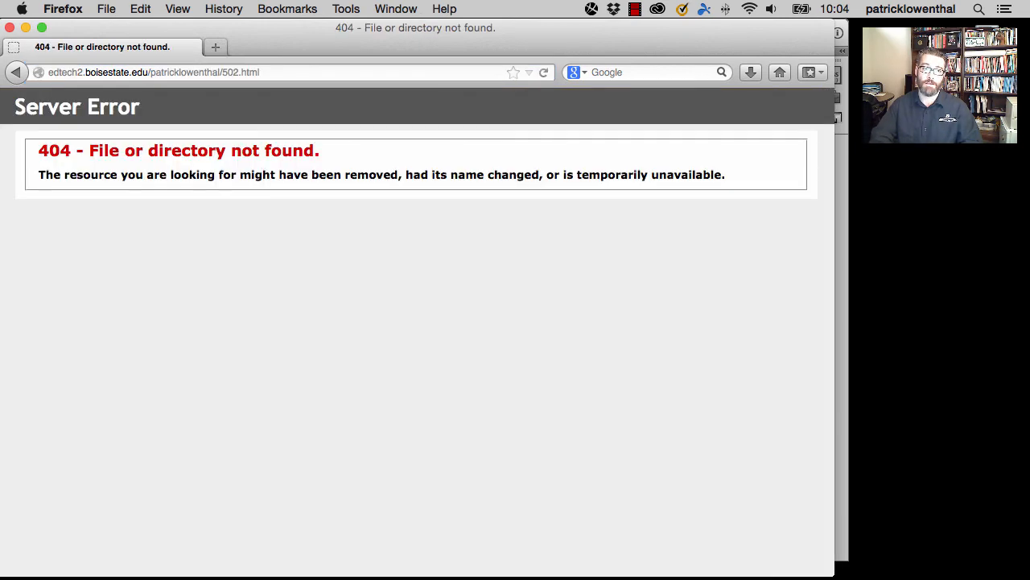
# - Try to load the page with edtech2/502/ inserted before 502.html in the web address
pyautogui.click(223, 72)
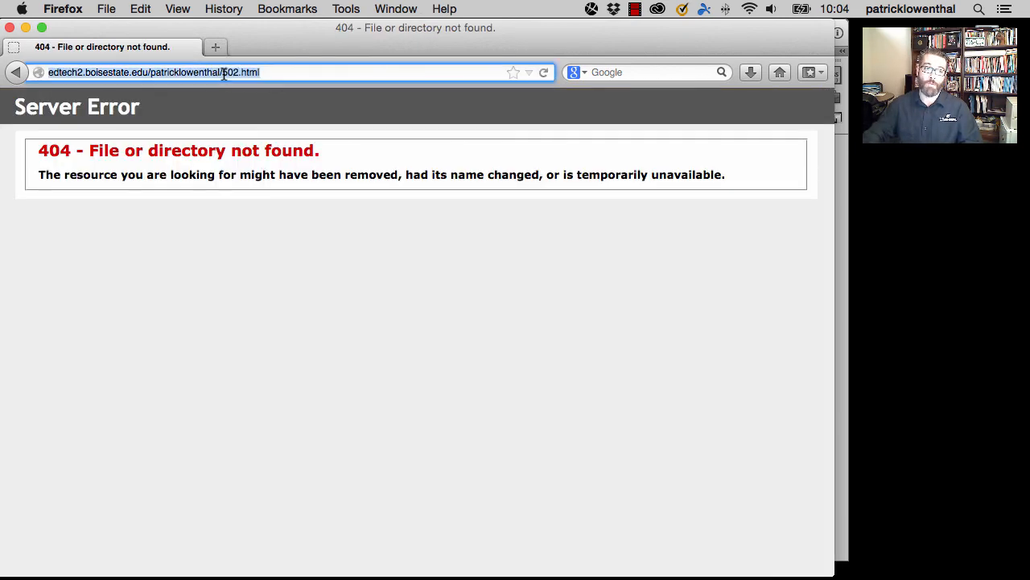
pyautogui.click(223, 72)
pyautogui.write('edtec')
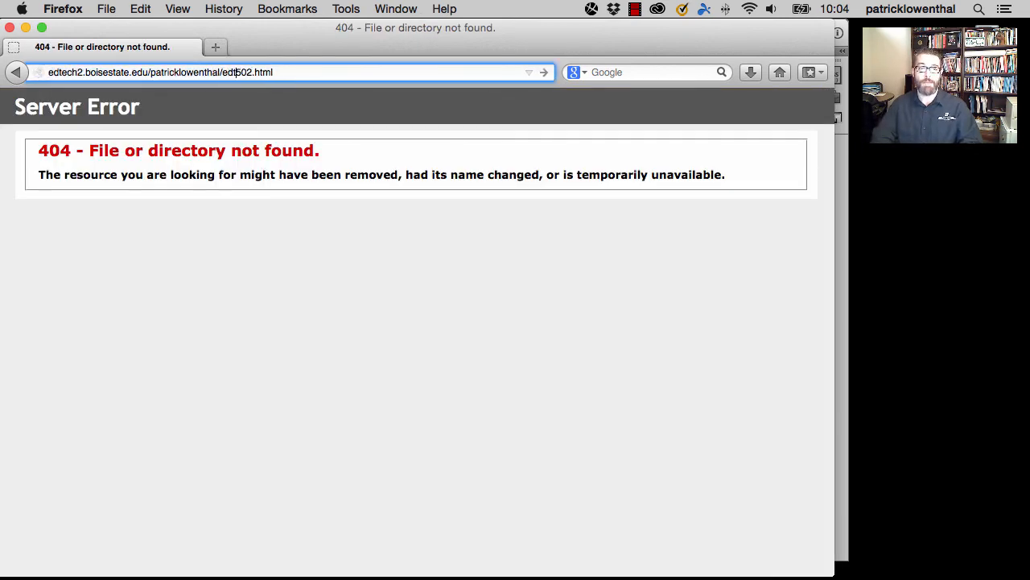
pyautogui.write('h2/5')
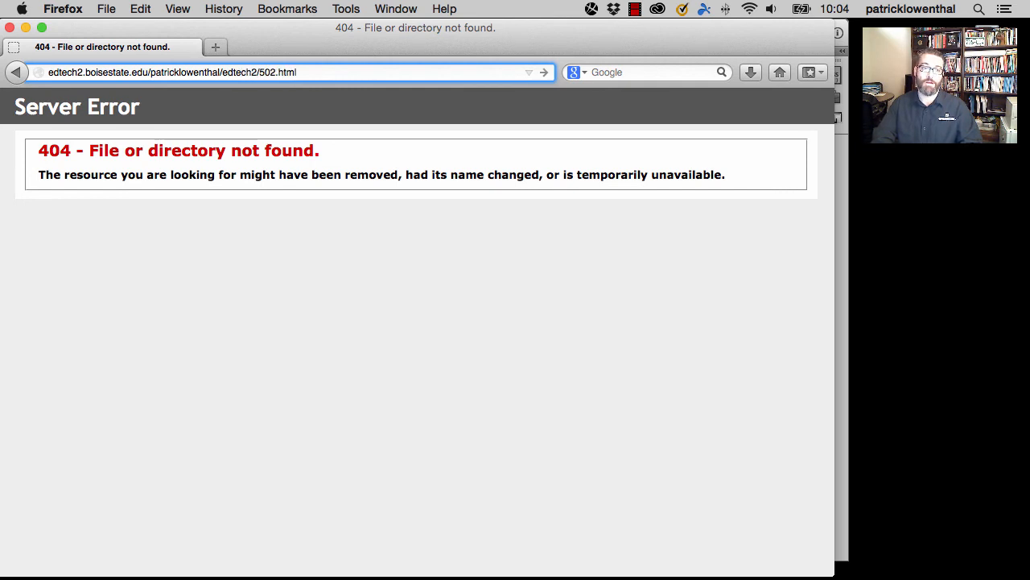
pyautogui.write('02/502')
pyautogui.press('Return')
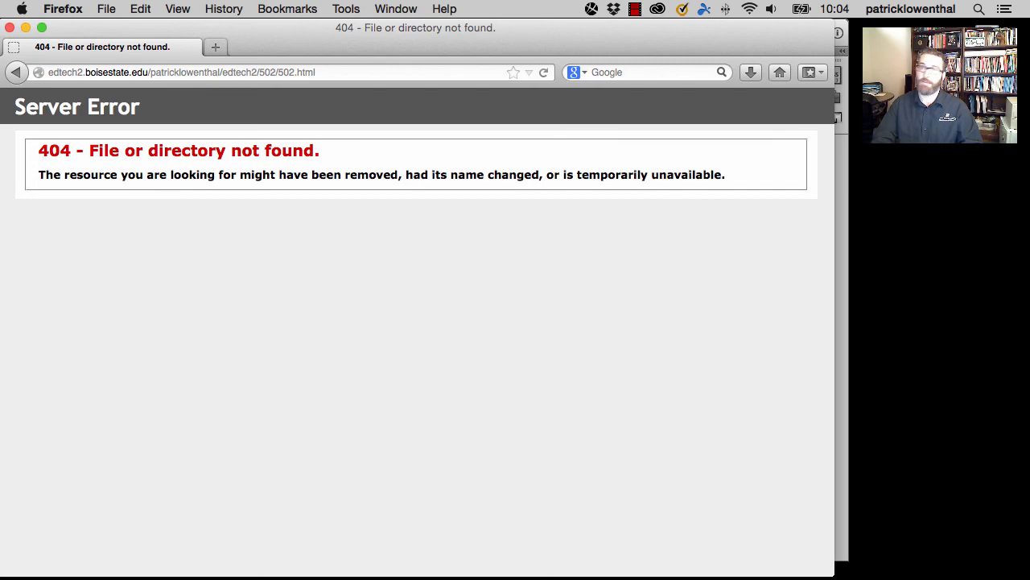
# - Remove the edtech2 folder from the web address and load 502/502.html under the personal user folder
pyautogui.click(222, 72)
pyautogui.click(221, 73)
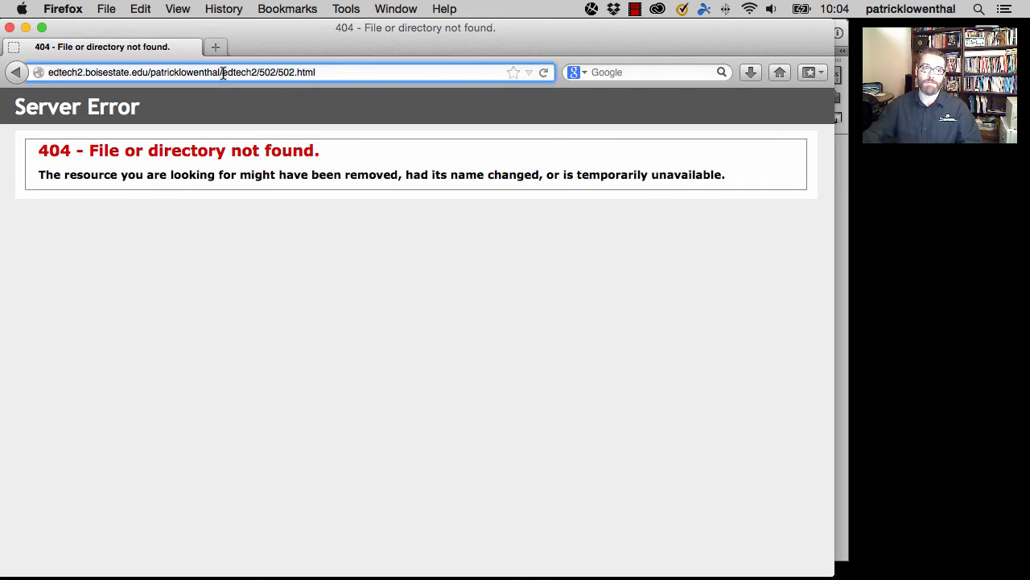
pyautogui.moveTo(221, 73); pyautogui.dragTo(260, 72)
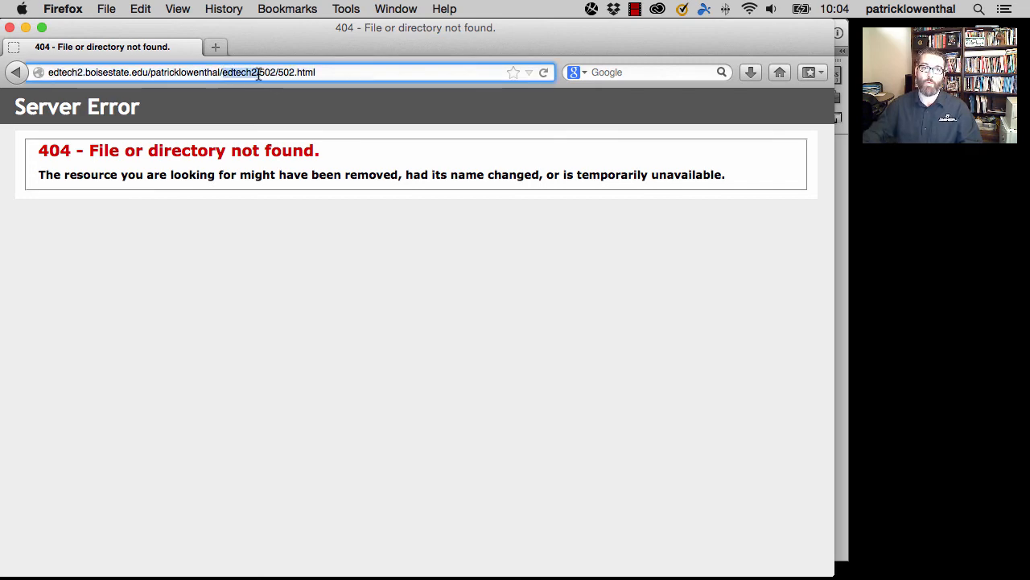
pyautogui.press('BackSpace')
pyautogui.press('Return')
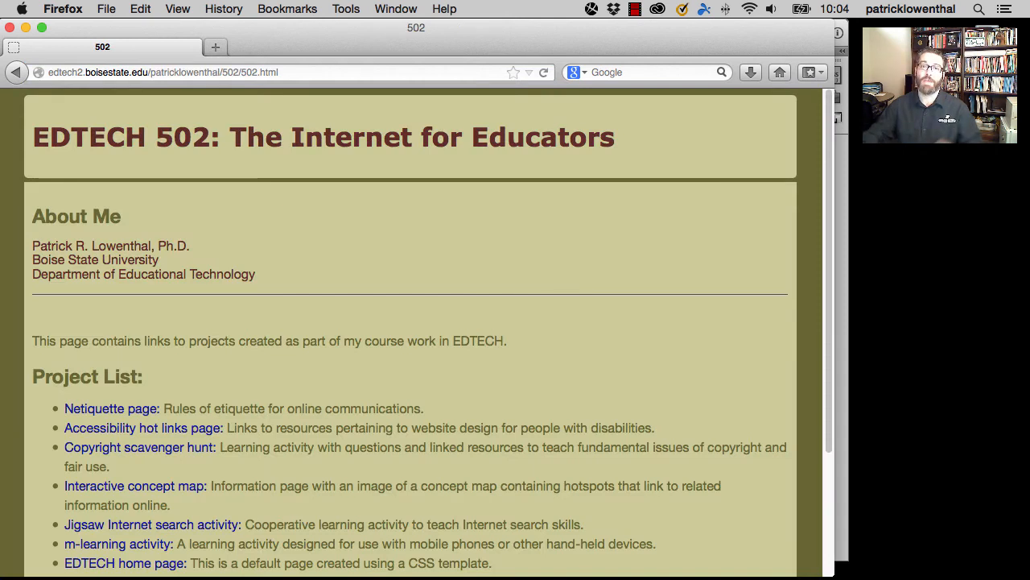